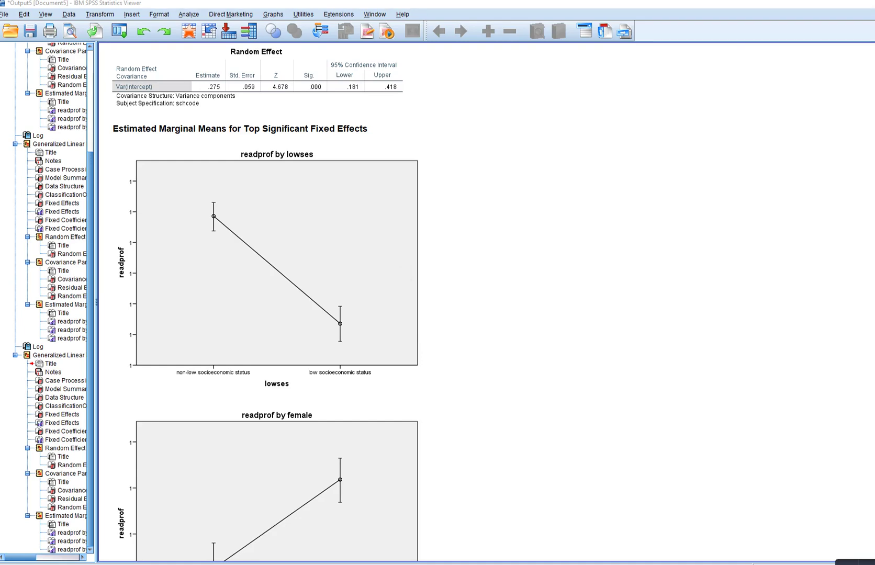
# Bring up the chapter 4 data file and check the book's data set download page in the browser before returning to the data.
pyautogui.moveTo(302, 564)
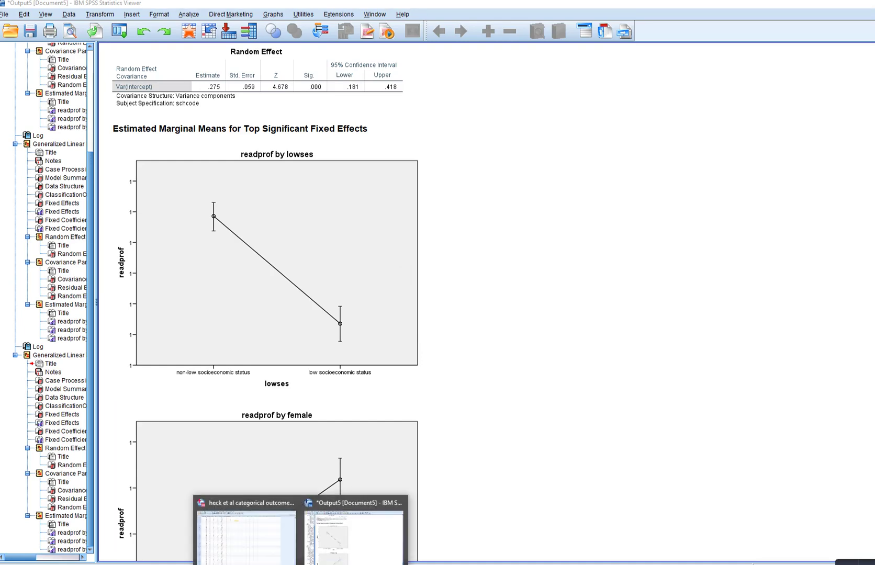
pyautogui.click(247, 534)
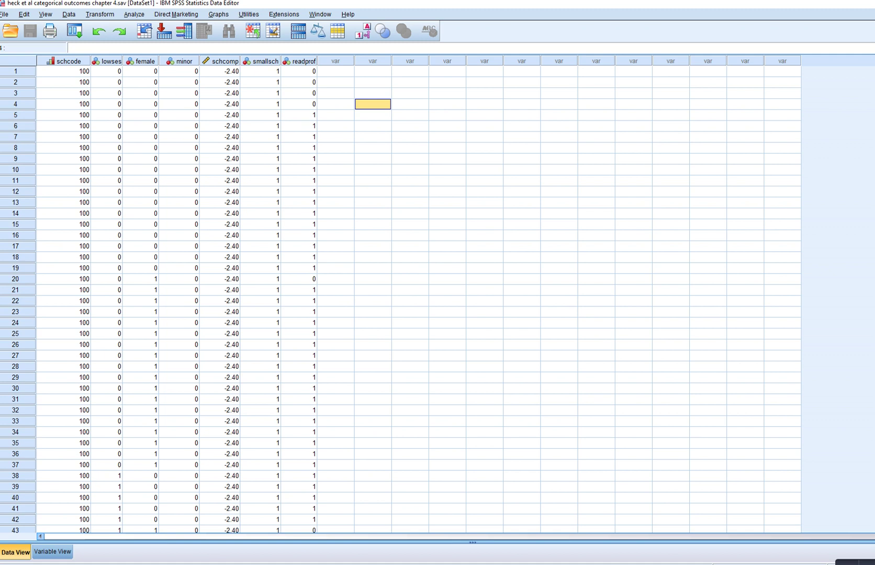
pyautogui.hotkey('alt', 'Tab')
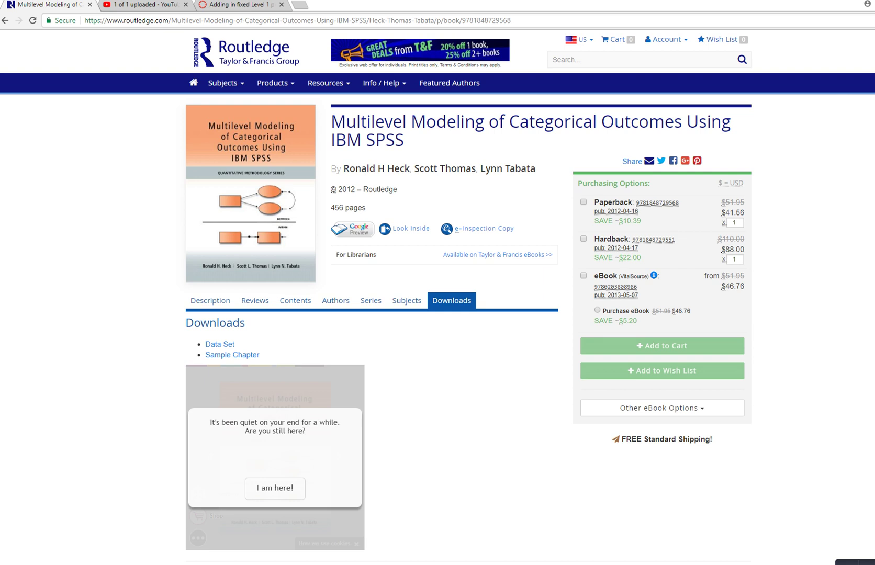
pyautogui.hotkey('alt', 'Tab')
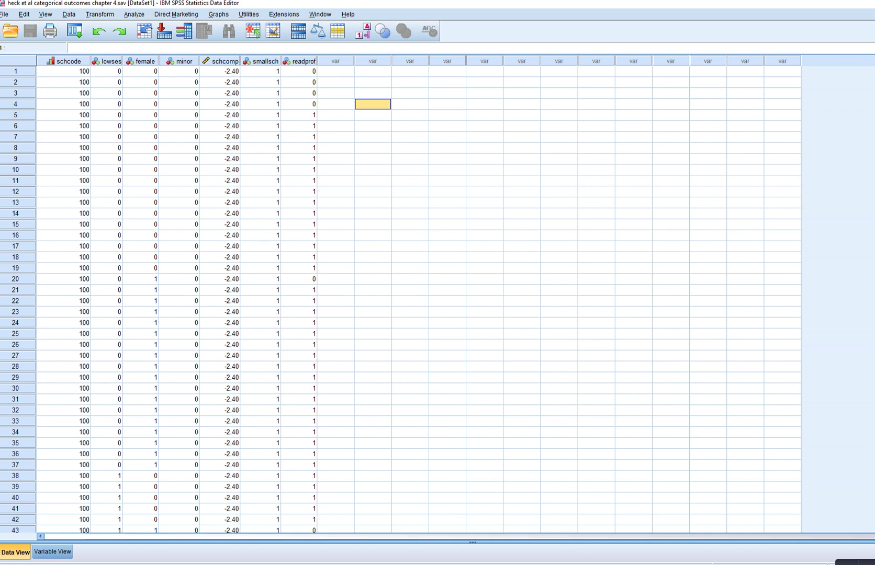
# Examine the readprof outcome column and its 0 and 1 codes in the data.
pyautogui.click(303, 61)
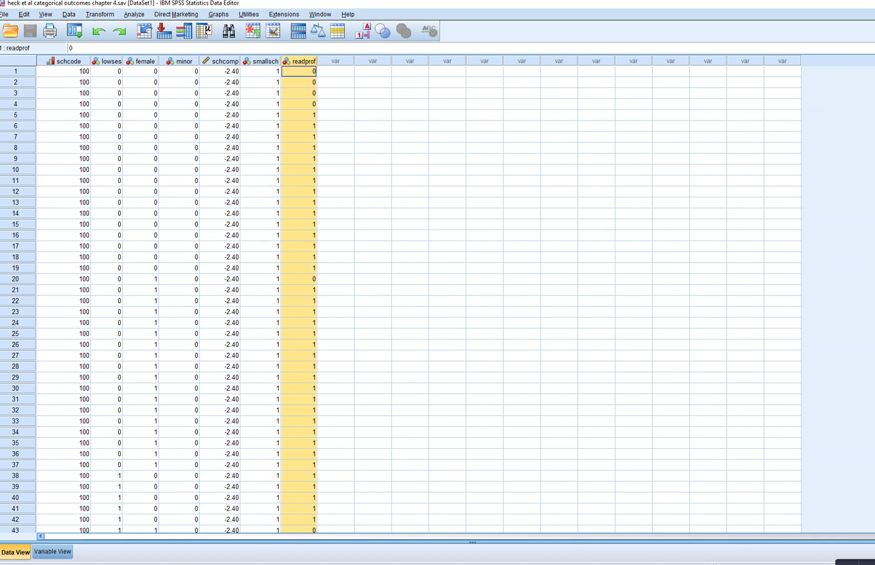
pyautogui.click(336, 104)
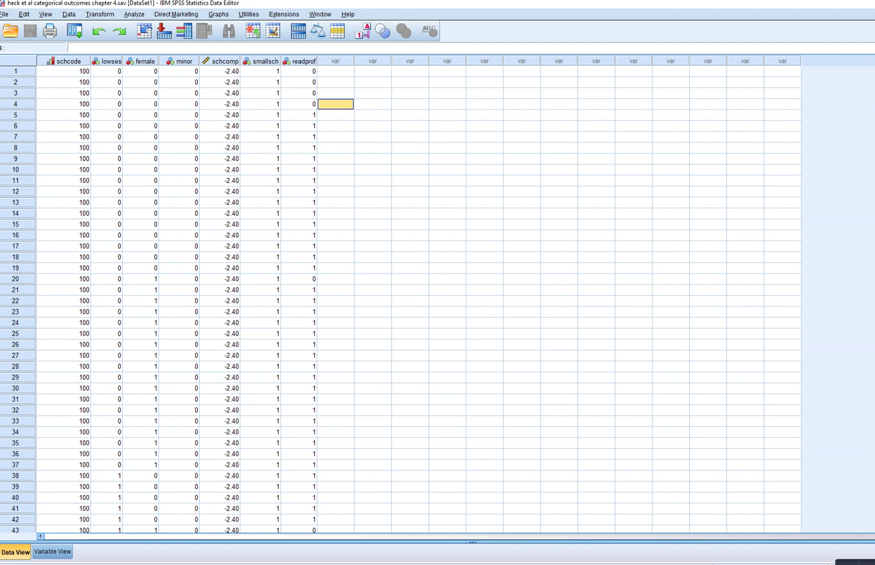
pyautogui.click(299, 61)
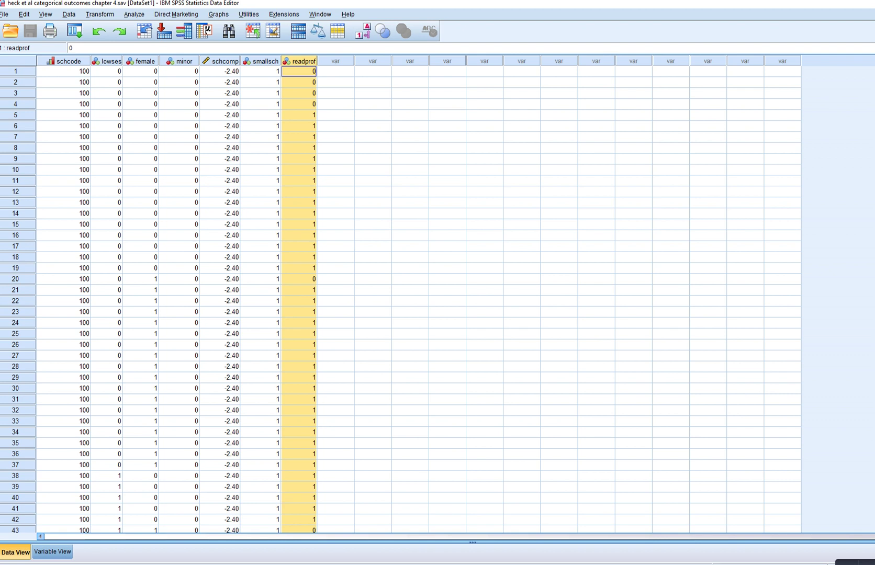
pyautogui.click(299, 104)
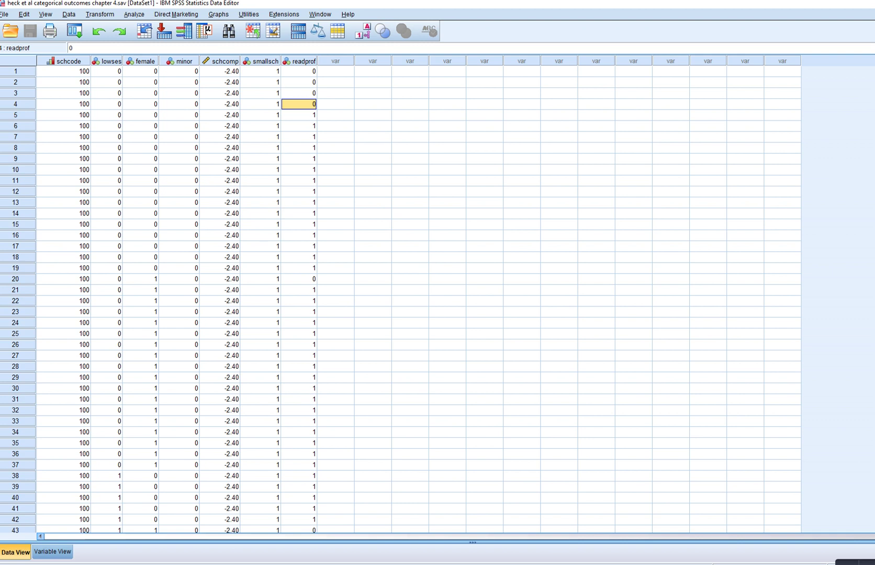
pyautogui.click(298, 115)
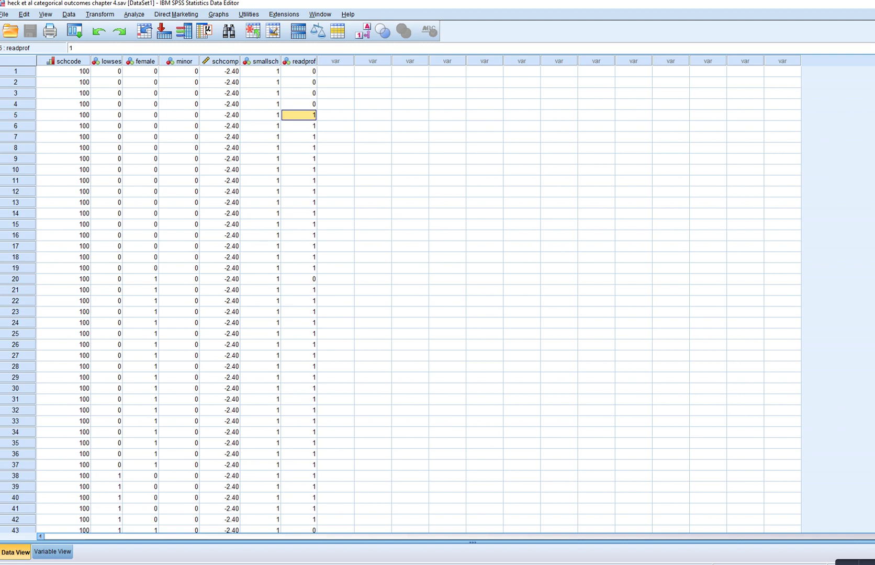
# Look over the student-level predictor columns lowses, female and minor.
pyautogui.click(107, 62)
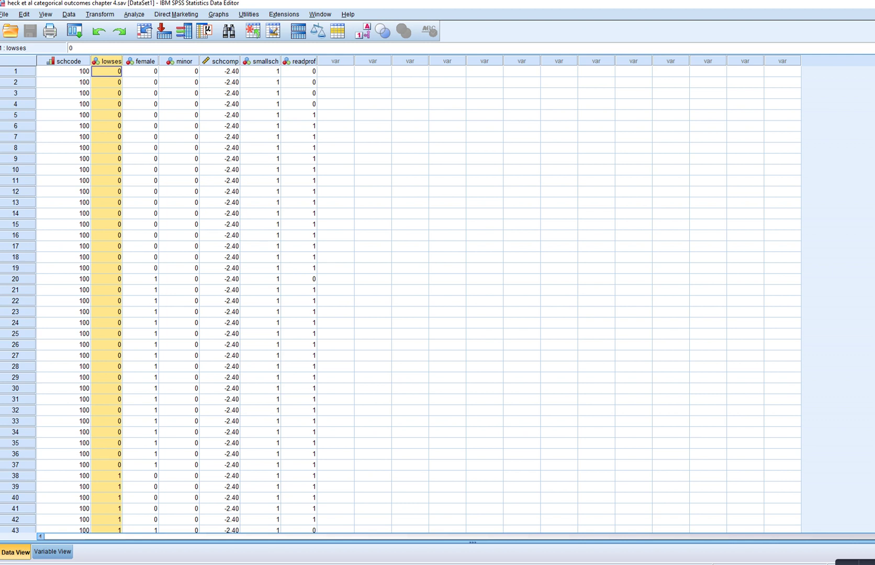
pyautogui.click(106, 82)
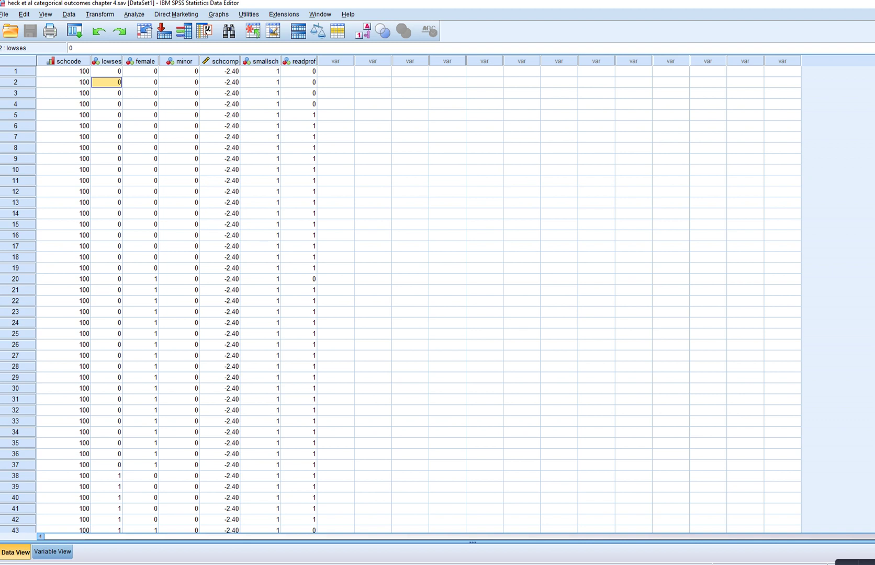
pyautogui.click(142, 61)
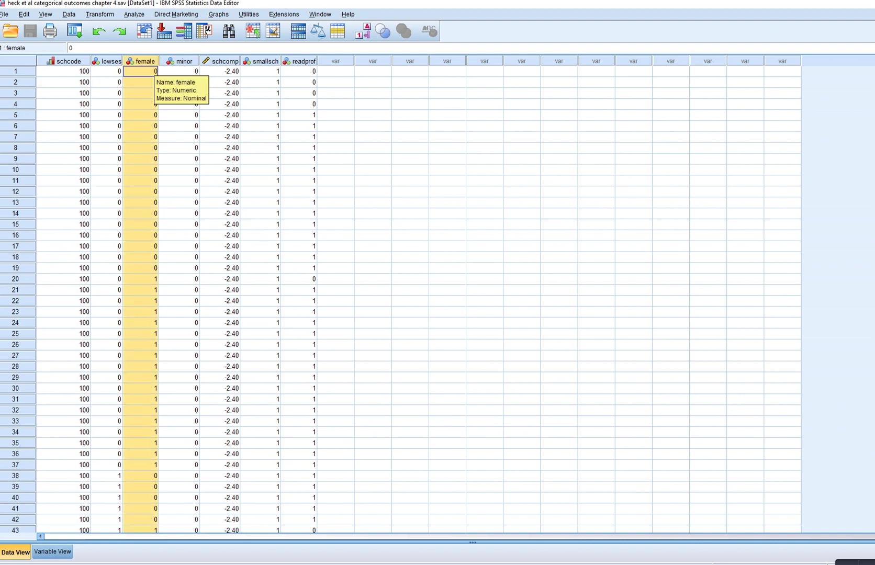
pyautogui.click(143, 82)
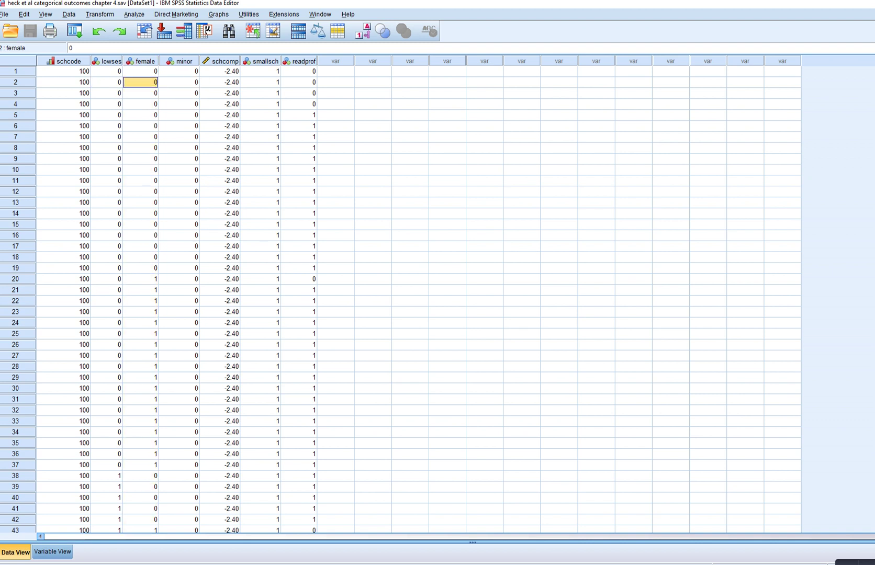
pyautogui.click(180, 61)
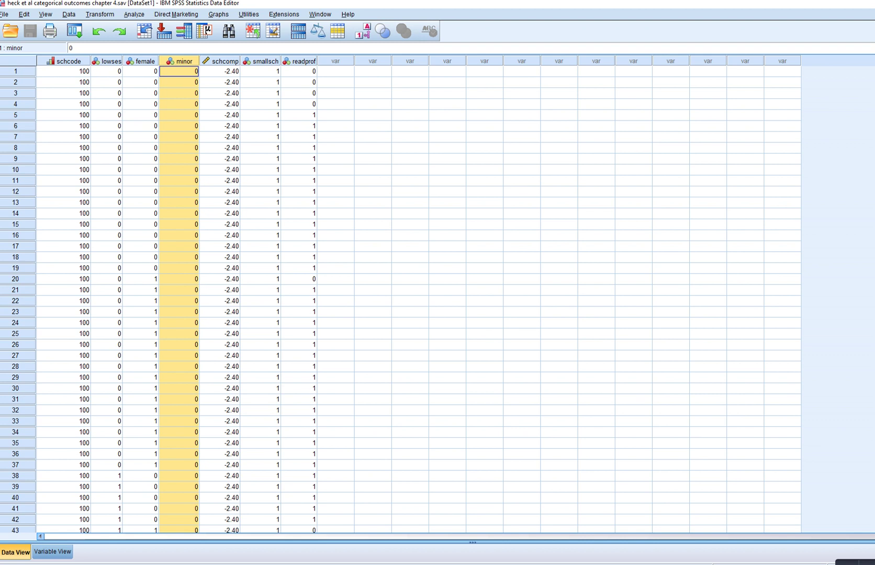
pyautogui.click(180, 83)
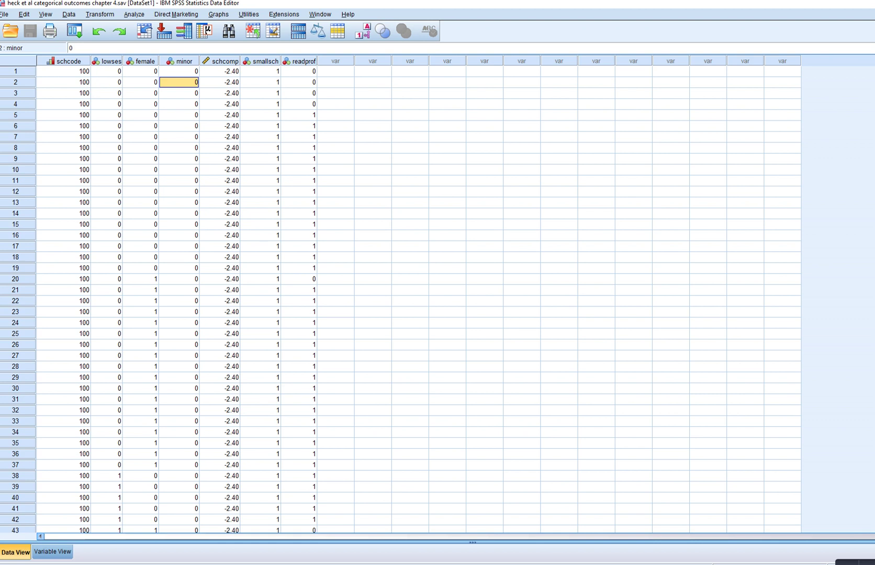
# Look over the school identifier schcode and the school-level predictor columns schcomp and smallsch.
pyautogui.click(64, 61)
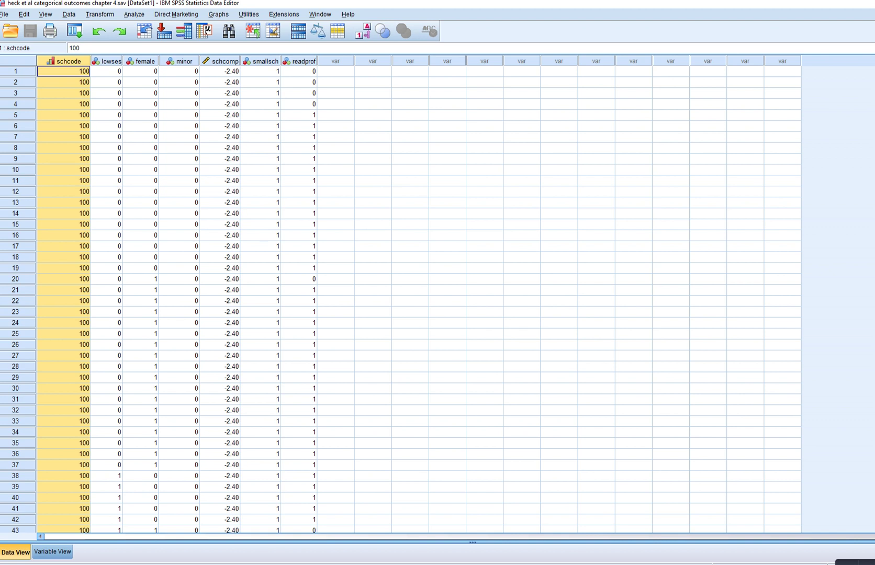
pyautogui.click(220, 61)
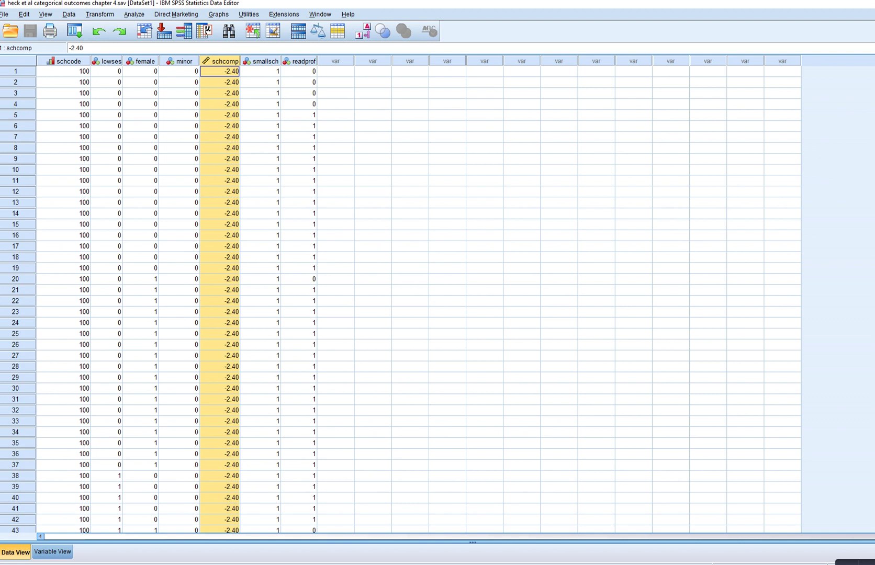
pyautogui.click(265, 61)
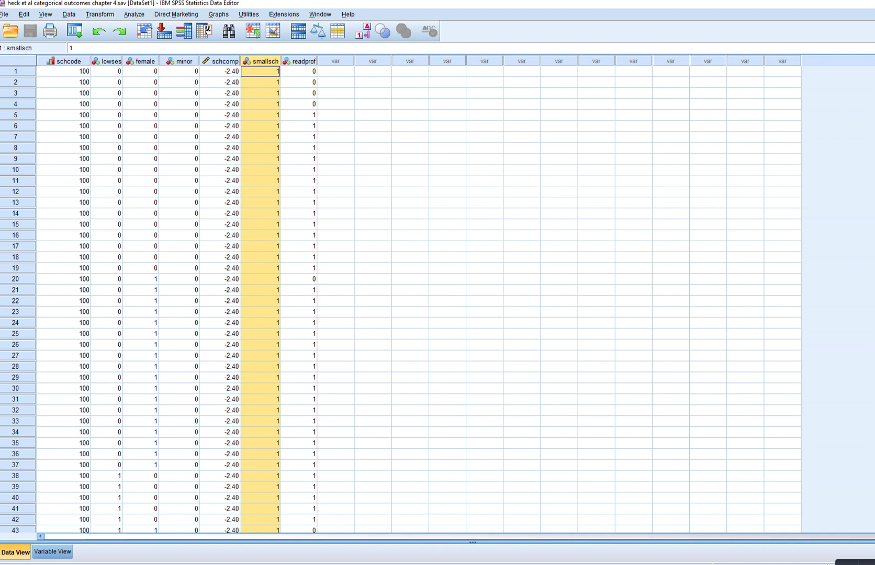
pyautogui.click(260, 72)
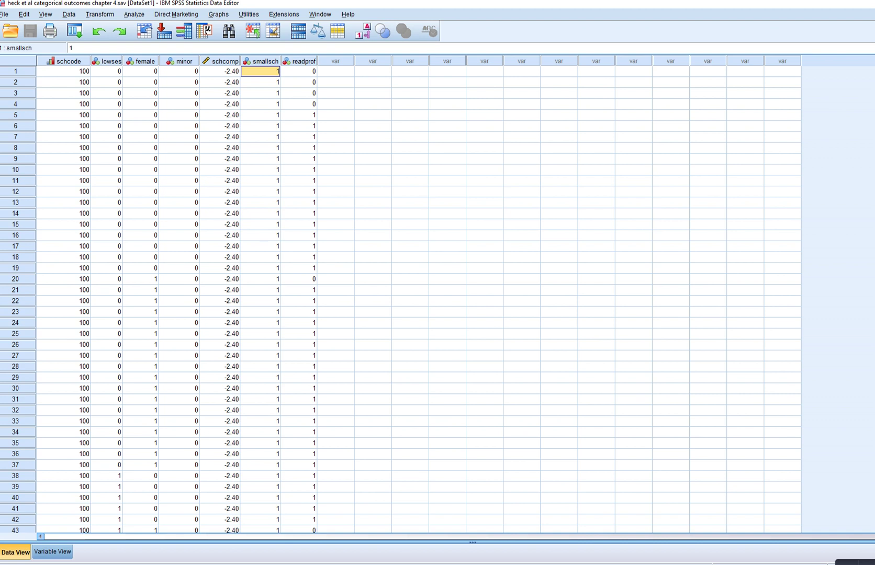
# Review the lowses, female and minor columns together against readprof, ending on the minor column.
pyautogui.click(179, 61)
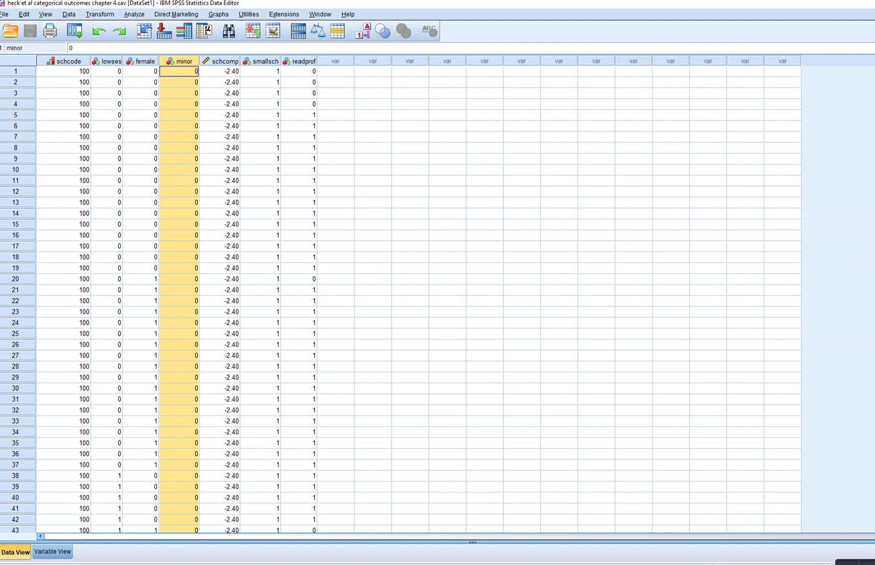
pyautogui.moveTo(108, 61); pyautogui.dragTo(180, 61)
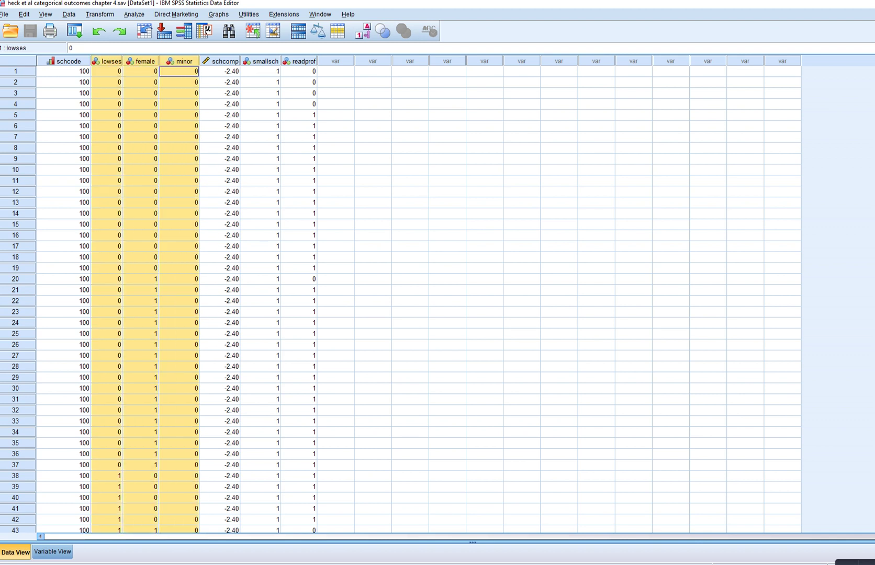
pyautogui.click(299, 61)
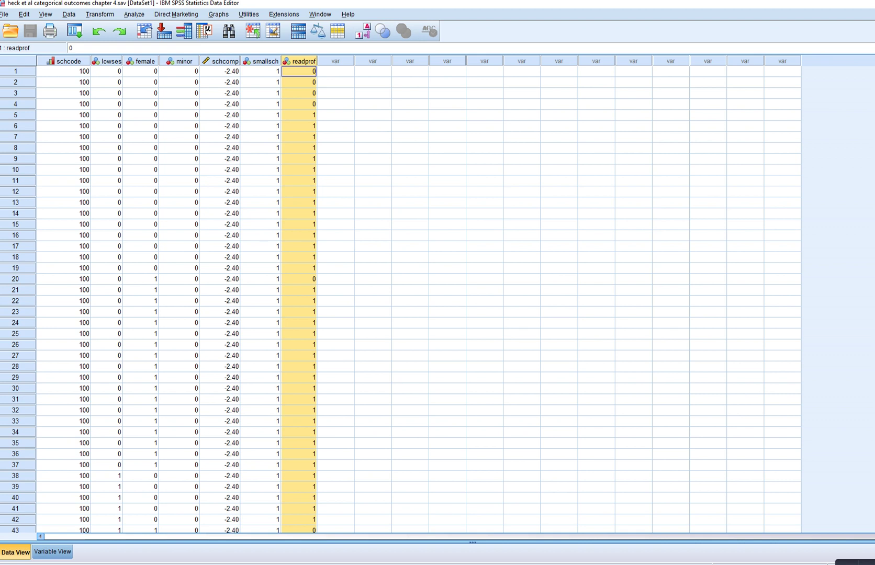
pyautogui.click(179, 61)
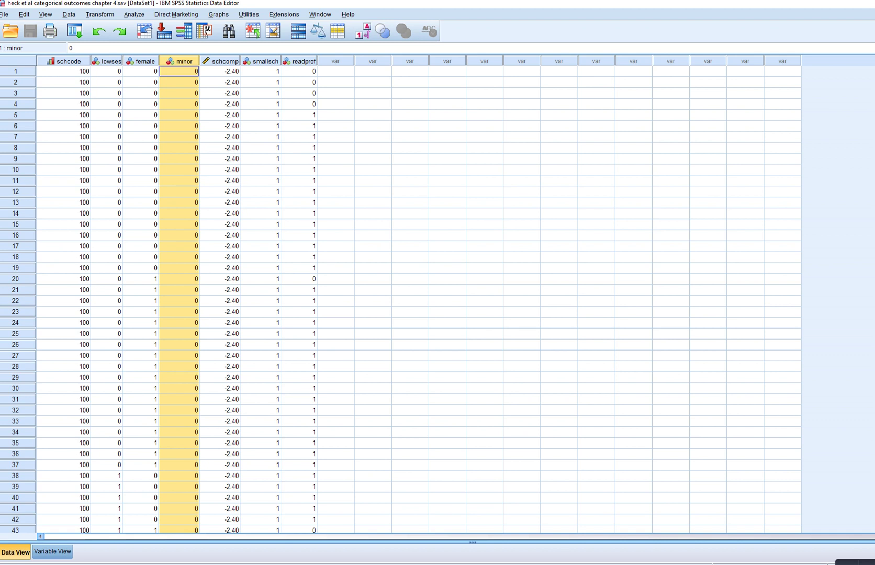
pyautogui.click(372, 104)
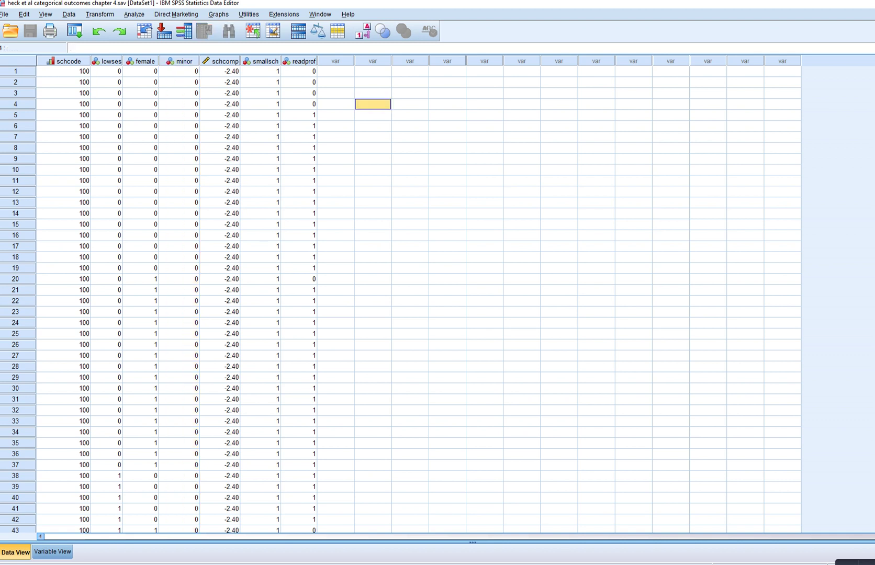
pyautogui.click(179, 61)
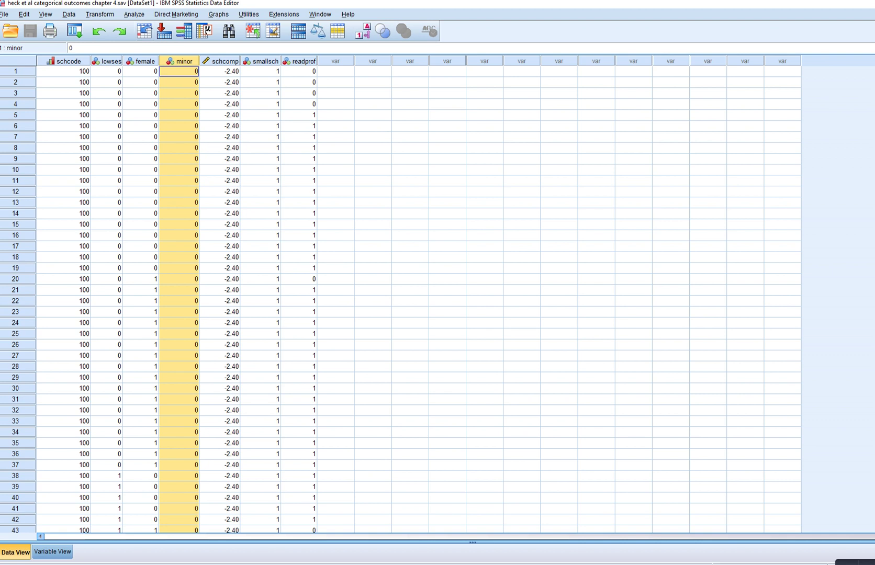
# In the Generalized Linear Mixed Models setup, add minor as a main effect to the schcode random effect block, alongside the intercept.
pyautogui.click(134, 14)
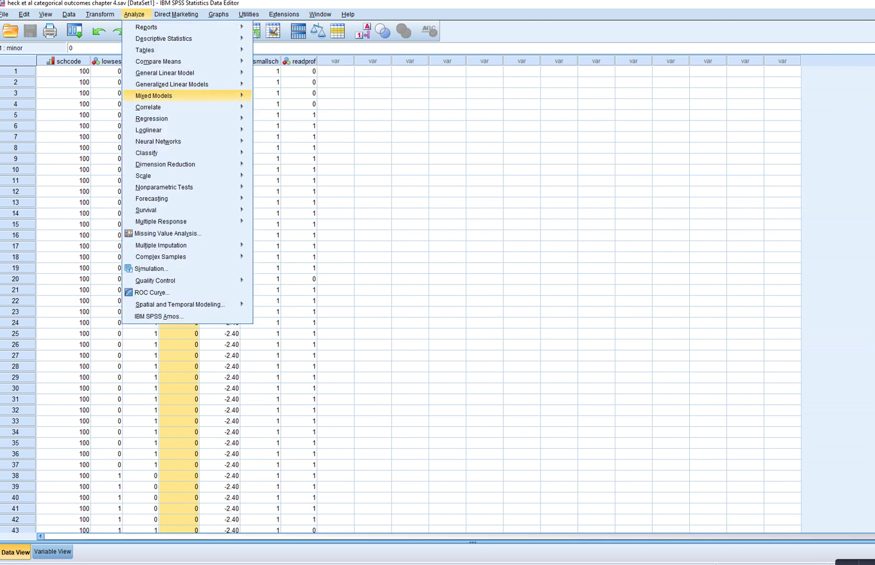
pyautogui.moveTo(173, 85)
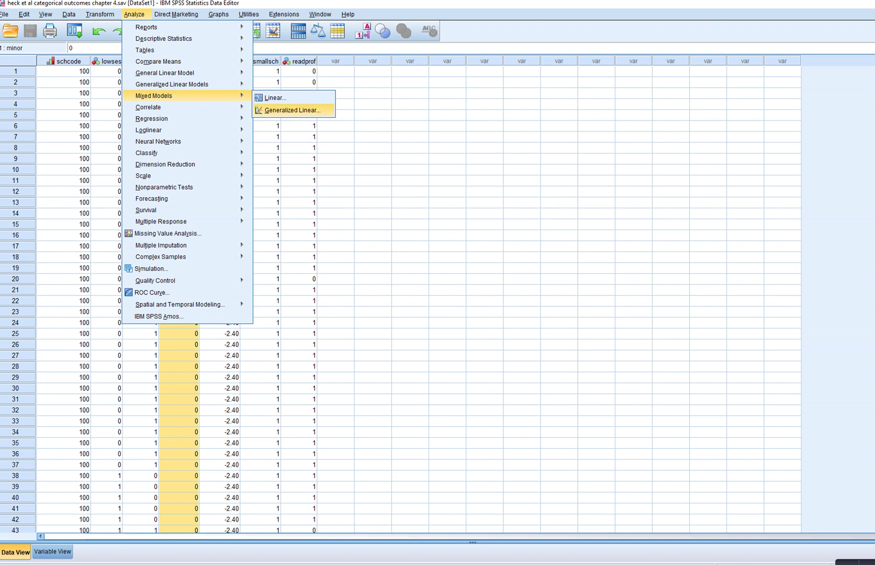
pyautogui.click(291, 110)
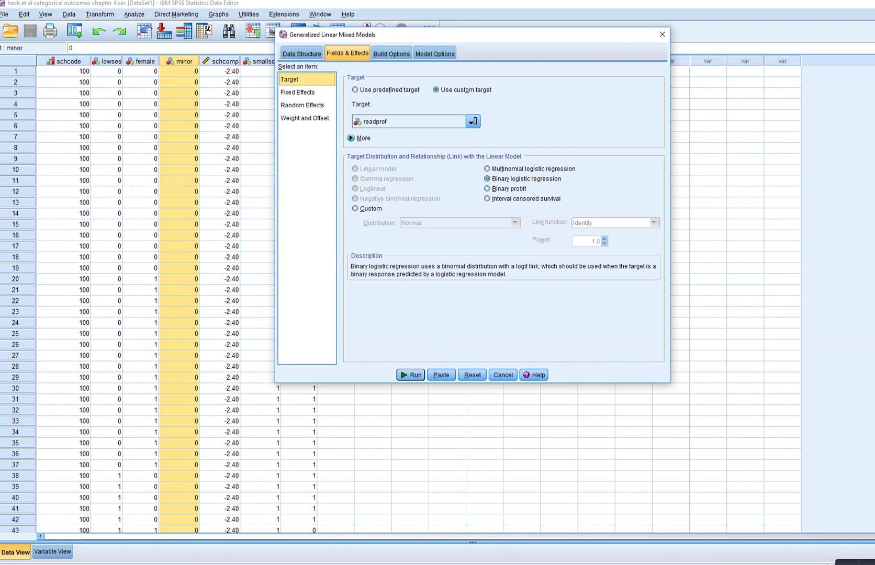
pyautogui.click(298, 92)
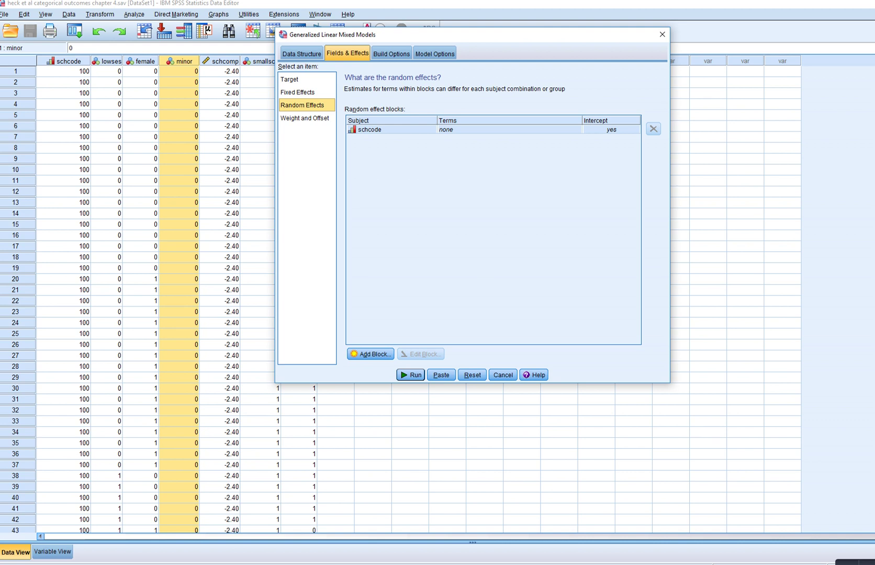
pyautogui.click(509, 130)
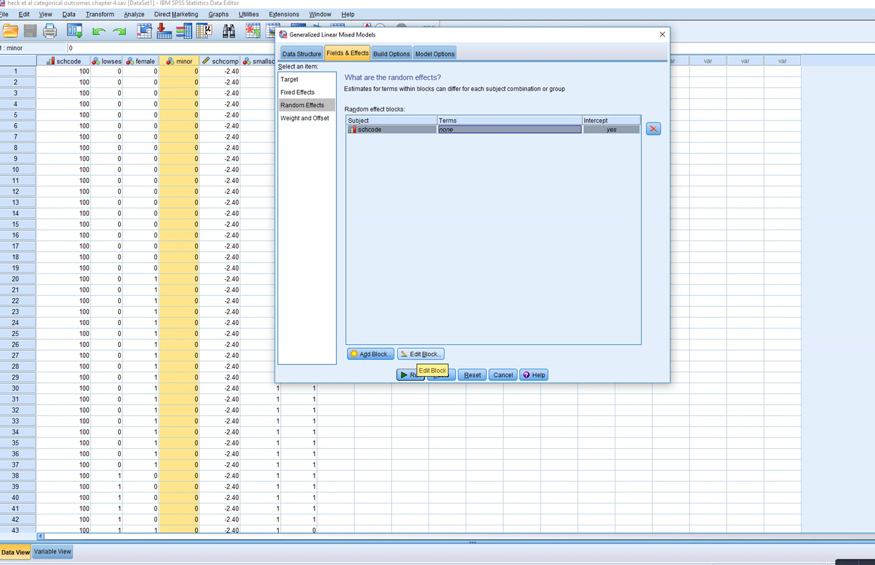
pyautogui.click(421, 353)
pyautogui.moveTo(461, 117); pyautogui.dragTo(498, 96)
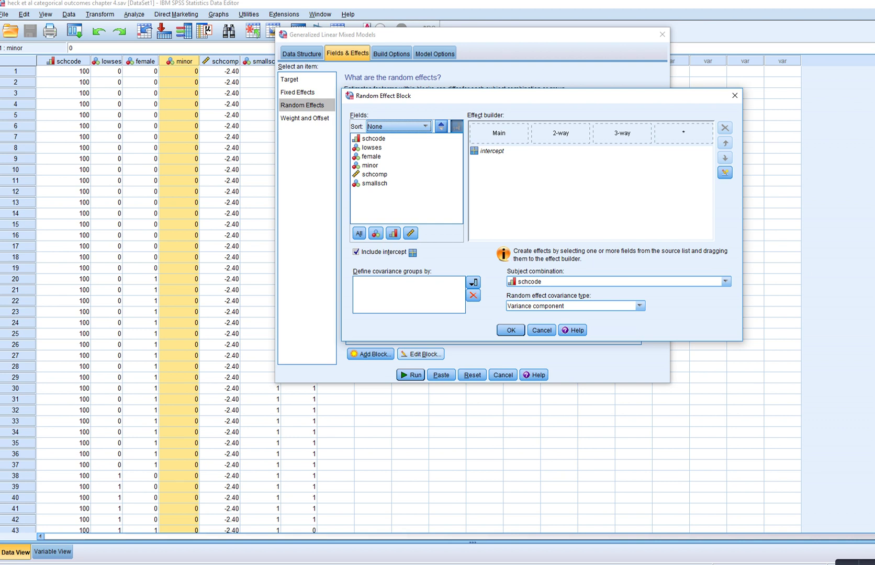
pyautogui.click(371, 165)
pyautogui.moveTo(370, 166); pyautogui.dragTo(501, 137)
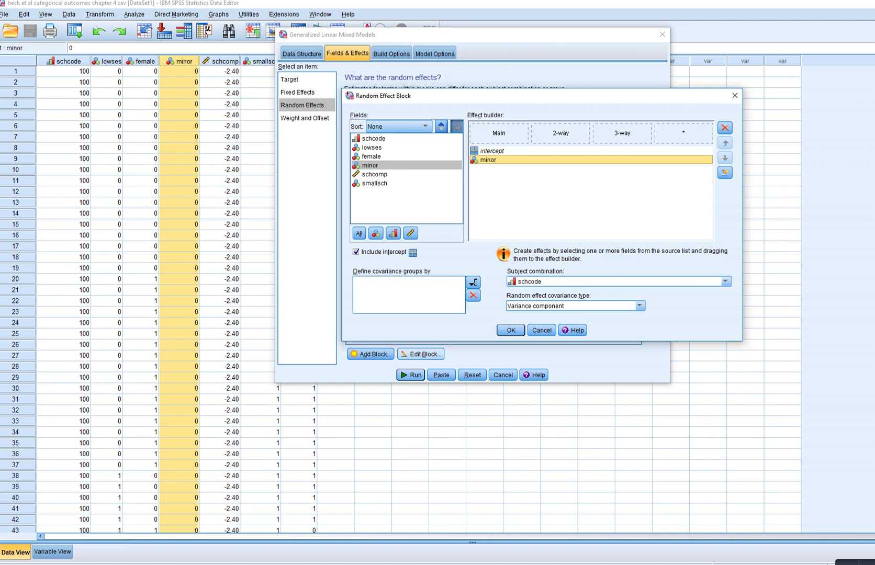
pyautogui.press('Return')
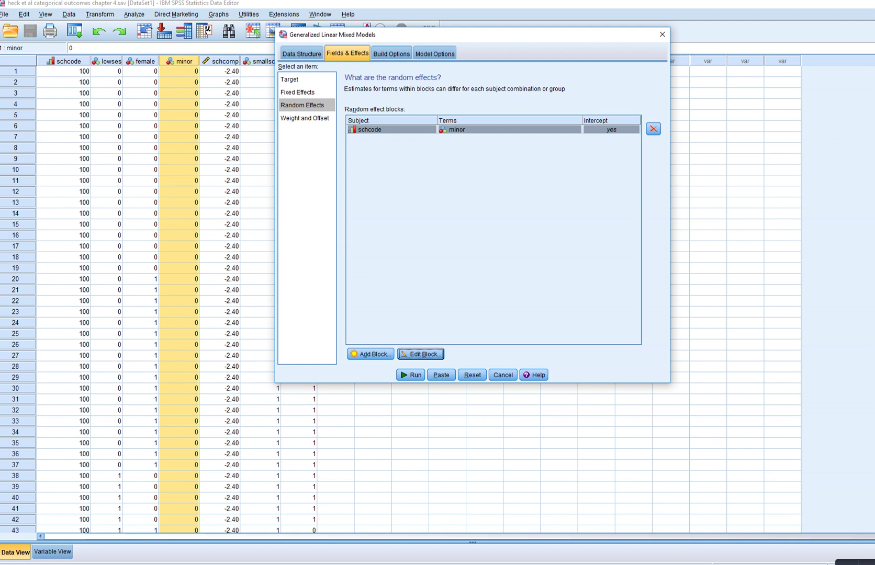
# Check the sorting order and post-estimation settings alongside the readprof column, and run the mixed model with the random minor slope.
pyautogui.click(391, 53)
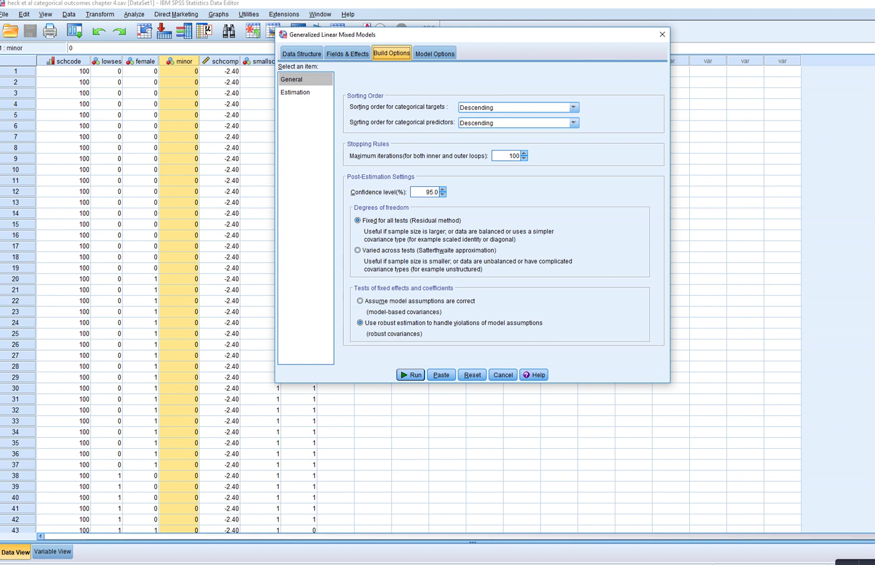
pyautogui.click(107, 70)
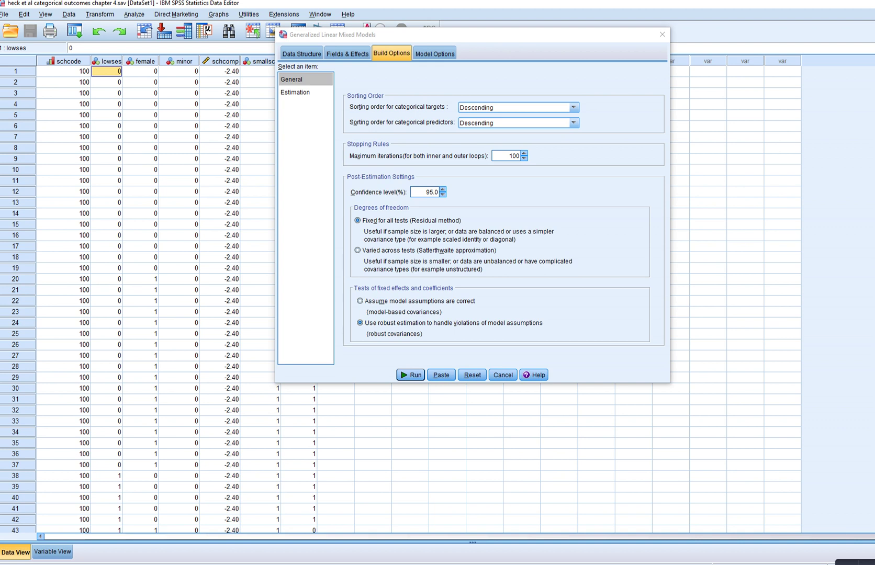
pyautogui.moveTo(438, 35); pyautogui.dragTo(507, 41)
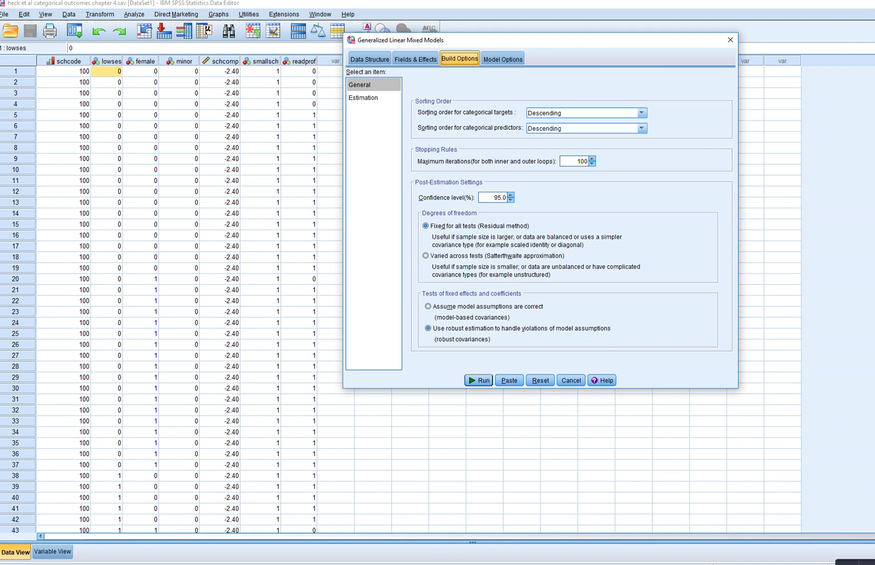
pyautogui.click(303, 62)
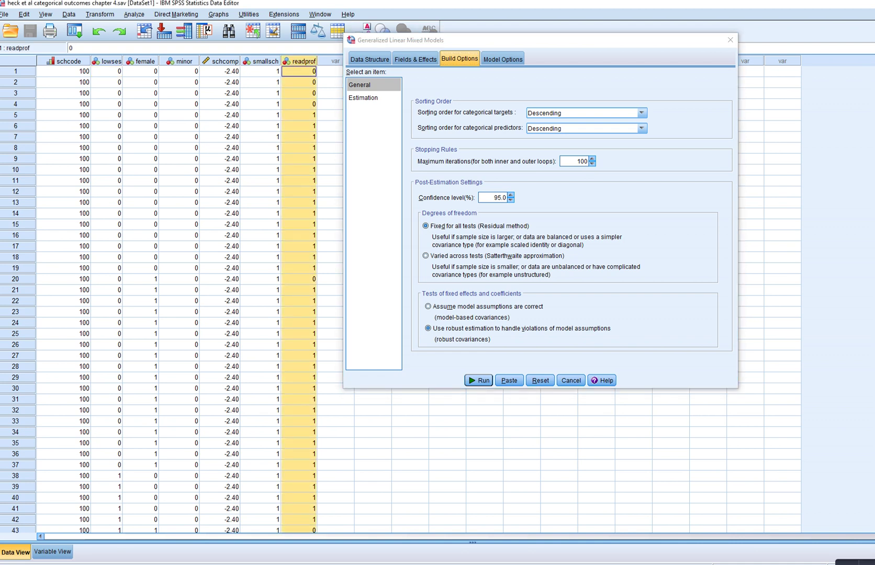
pyautogui.moveTo(398, 40); pyautogui.dragTo(360, 21)
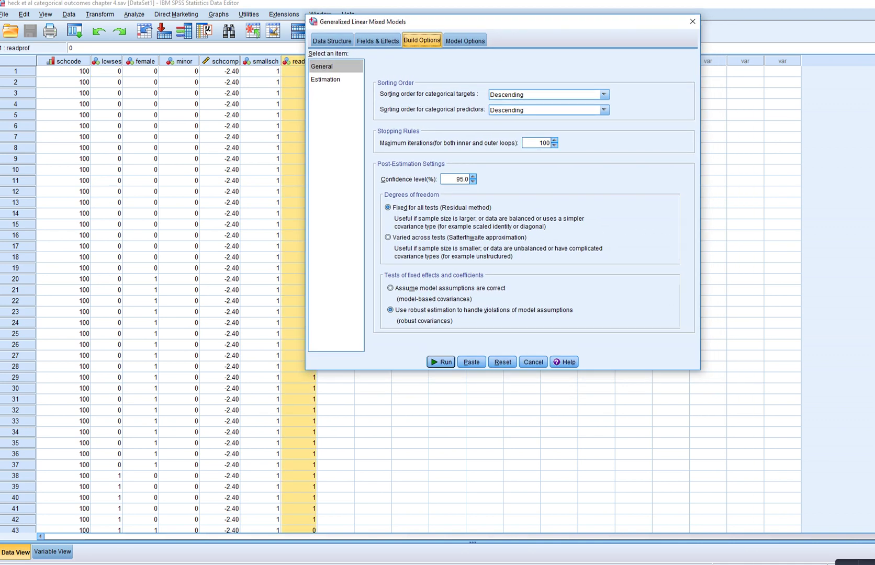
pyautogui.click(441, 361)
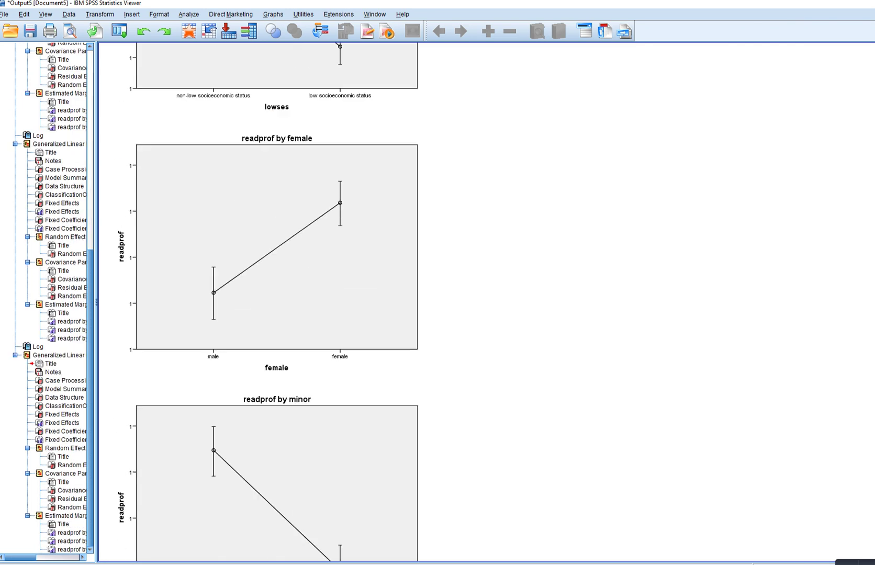
# Review the new model output from the classification and fixed coefficients tables through to the covariance parameters and Random Effect table.
pyautogui.scroll(20, 335, 366)
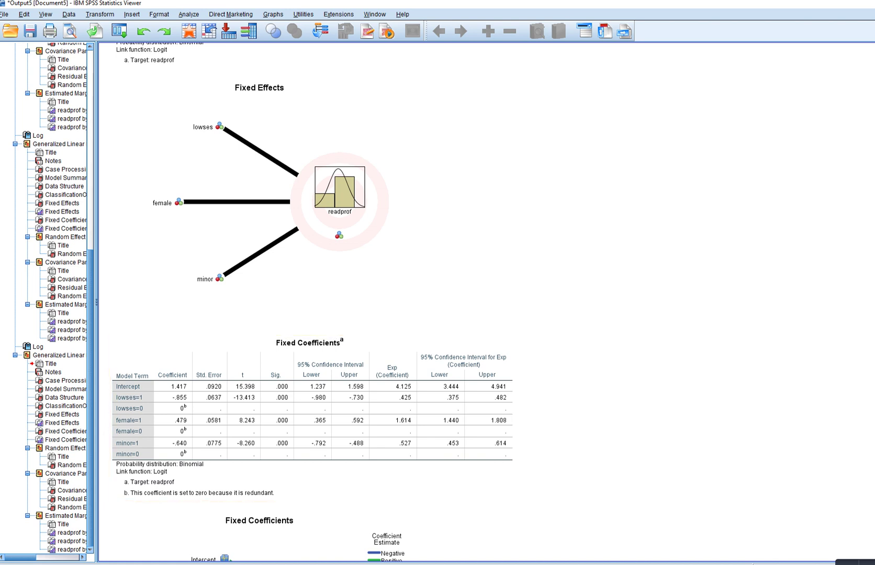
pyautogui.scroll(10, 262, 304)
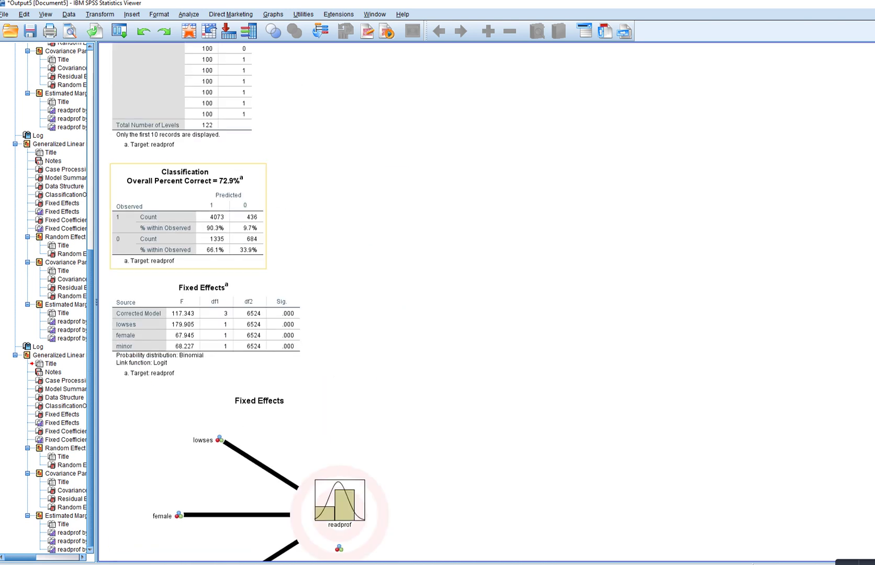
pyautogui.scroll(-13, 261, 303)
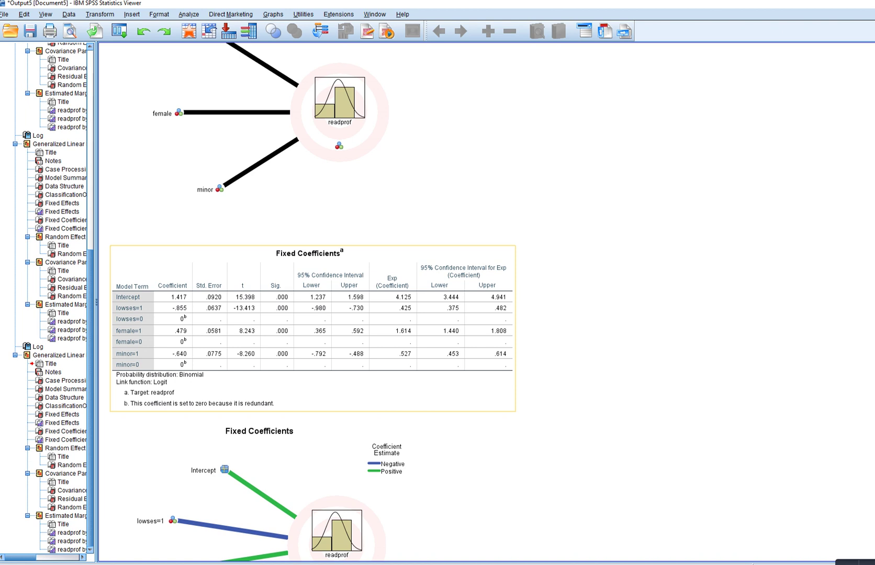
pyautogui.scroll(-4, 355, 167)
pyautogui.scroll(-4, 390, 274)
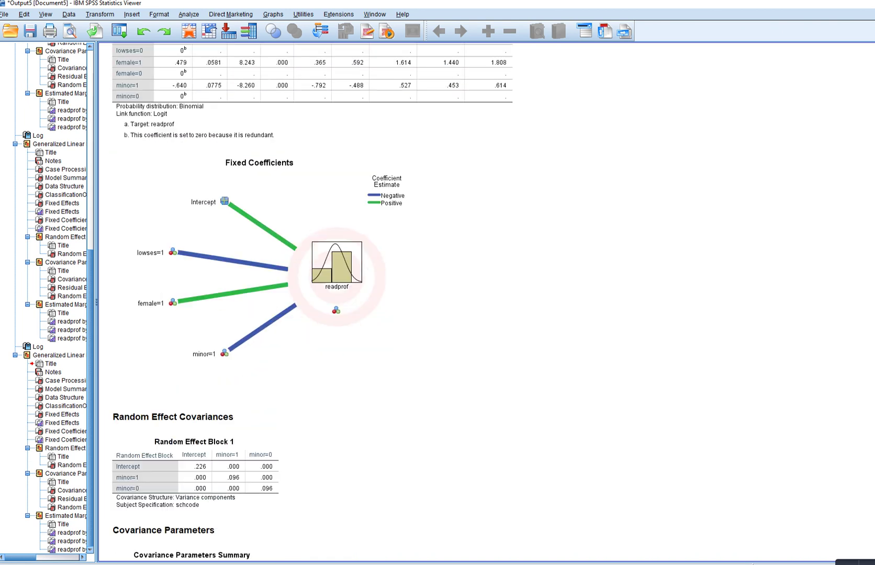
pyautogui.scroll(-6, 313, 303)
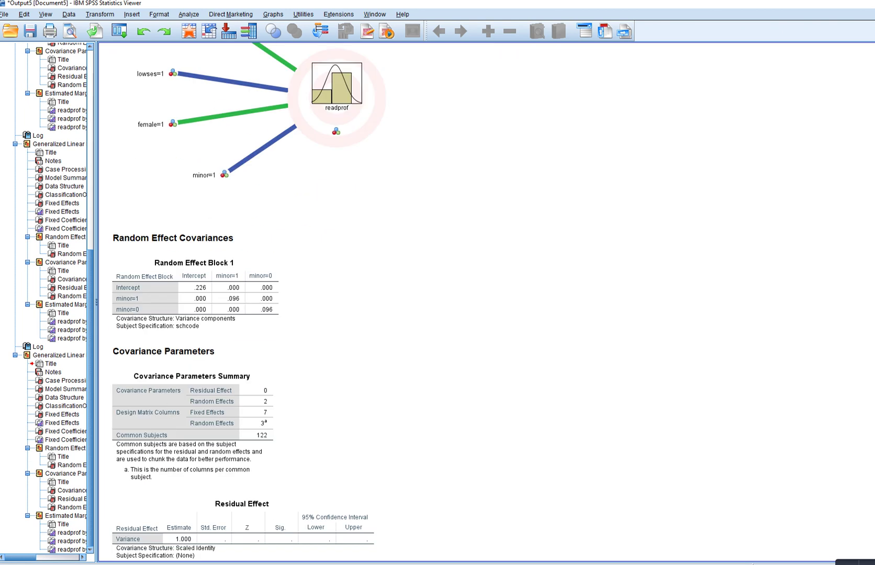
pyautogui.scroll(-10, 257, 304)
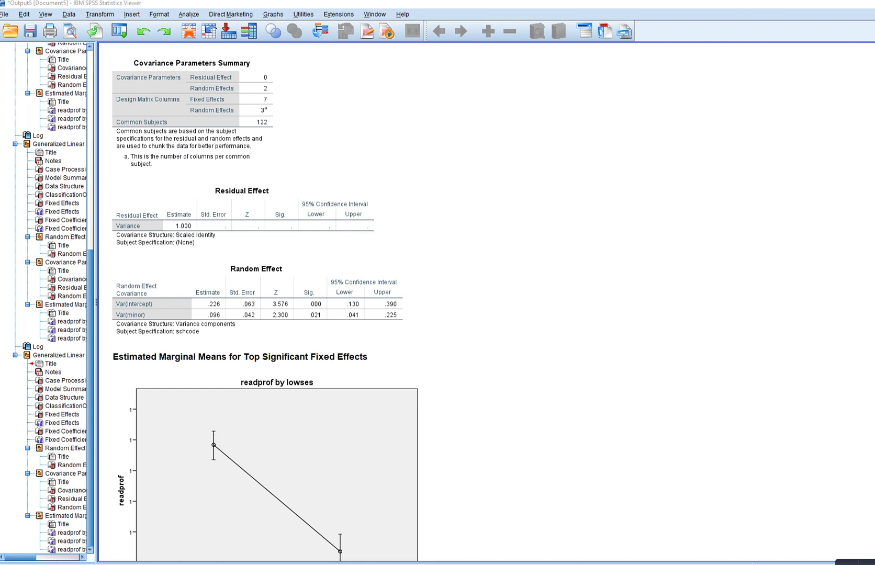
# Examine the estimate, Z and significance of Var(minor) and of Var(Intercept) in the Random Effect table.
pyautogui.moveTo(201, 318)
pyautogui.mouseDown()
pyautogui.moveTo(223, 315)
pyautogui.moveTo(203, 308)
pyautogui.moveTo(198, 323)
pyautogui.mouseUp()
pyautogui.moveTo(280, 323)
pyautogui.mouseDown()
pyautogui.moveTo(326, 325)
pyautogui.moveTo(330, 316)
pyautogui.moveTo(265, 305)
pyautogui.moveTo(290, 325)
pyautogui.mouseUp()
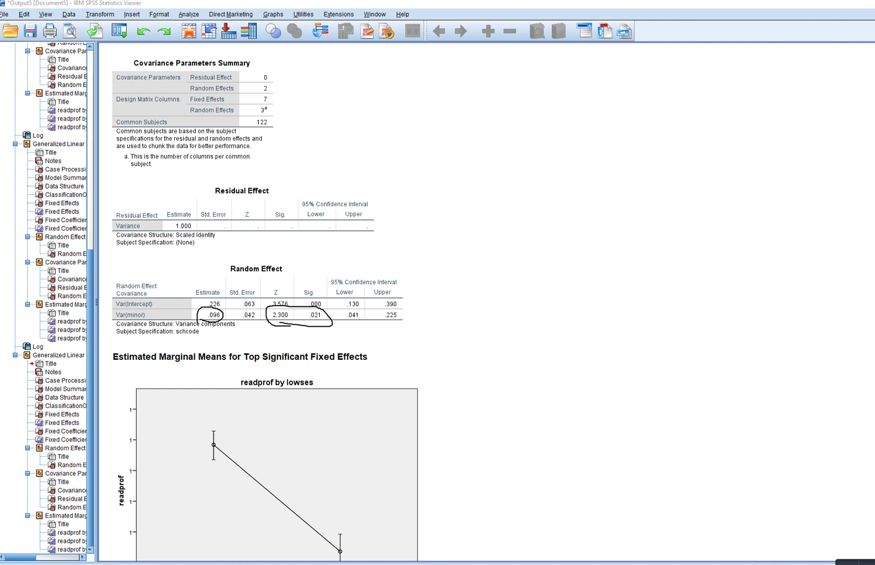
pyautogui.moveTo(218, 310)
pyautogui.mouseDown()
pyautogui.moveTo(225, 296)
pyautogui.moveTo(203, 309)
pyautogui.mouseUp()
pyautogui.moveTo(316, 298)
pyautogui.mouseDown()
pyautogui.moveTo(304, 310)
pyautogui.moveTo(326, 301)
pyautogui.moveTo(313, 295)
pyautogui.mouseUp()
pyautogui.press('Escape')
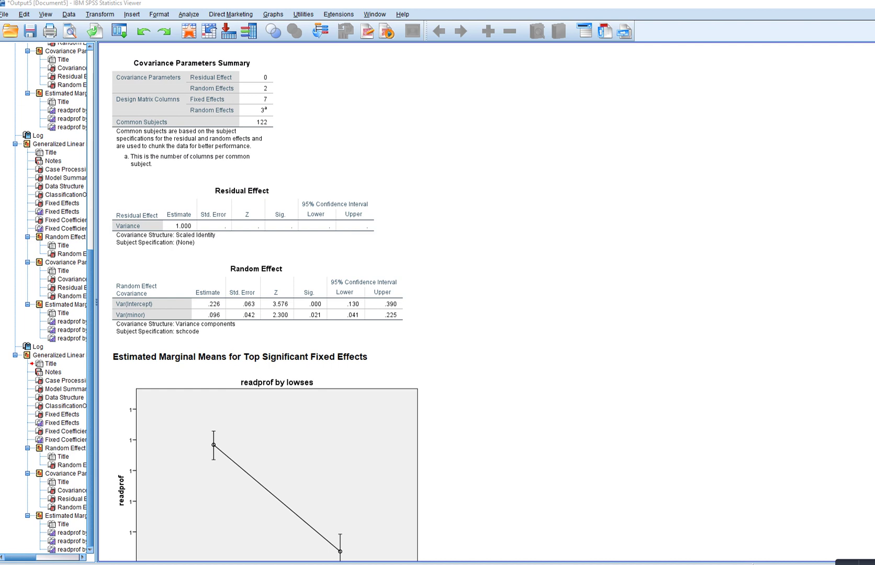
pyautogui.moveTo(270, 311)
pyautogui.mouseDown()
pyautogui.moveTo(329, 299)
pyautogui.moveTo(257, 288)
pyautogui.moveTo(220, 311)
pyautogui.moveTo(212, 296)
pyautogui.mouseUp()
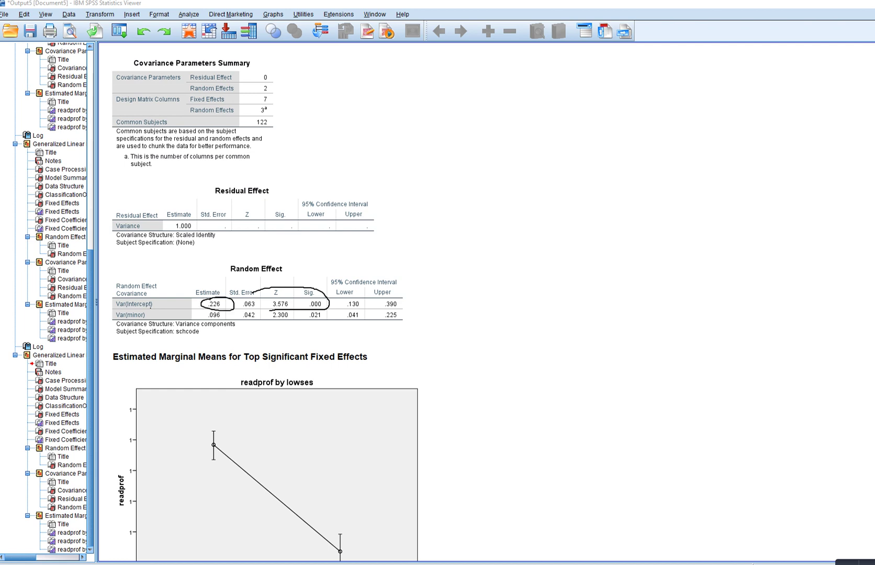
pyautogui.press('Escape')
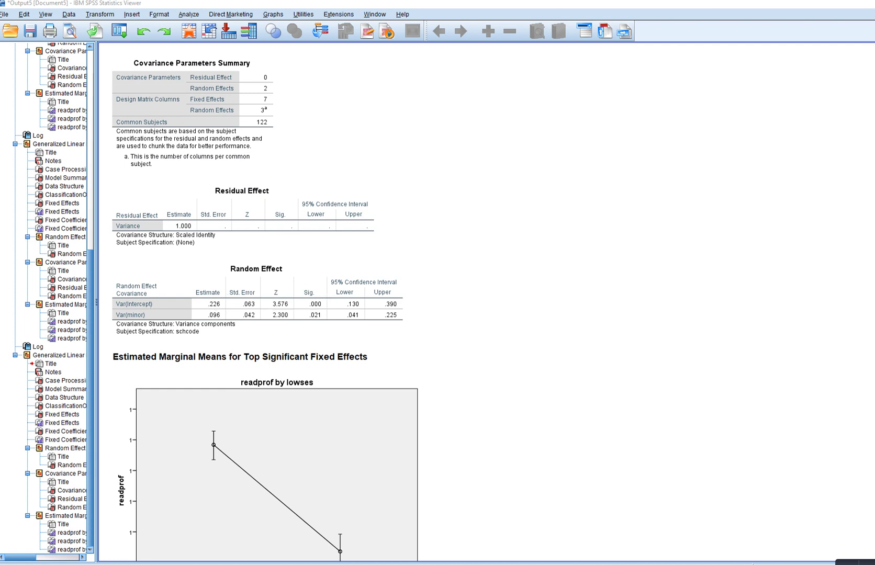
# Reopen the Generalized Linear Mixed Models setup and add the school-level predictors schcomp and smallsch as main fixed effects.
pyautogui.click(189, 14)
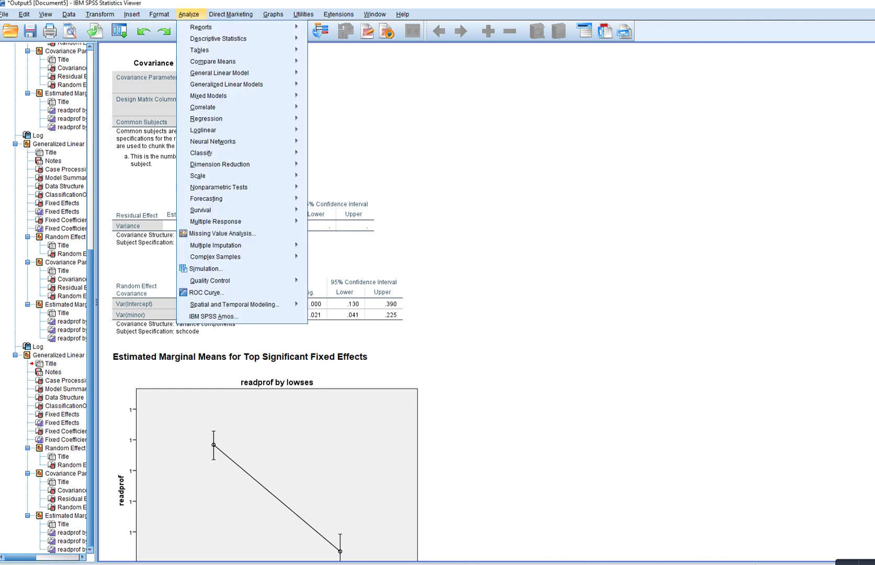
pyautogui.moveTo(209, 96)
pyautogui.click(335, 110)
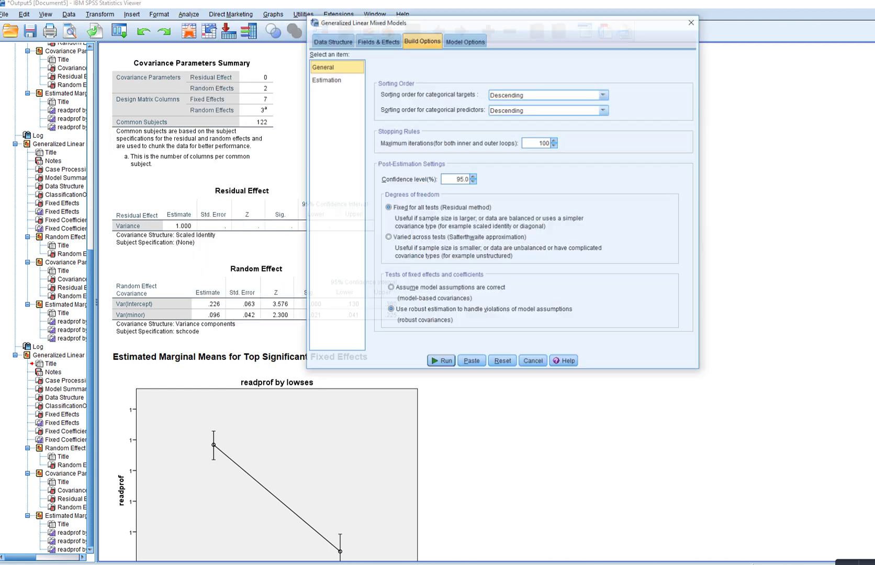
pyautogui.click(332, 40)
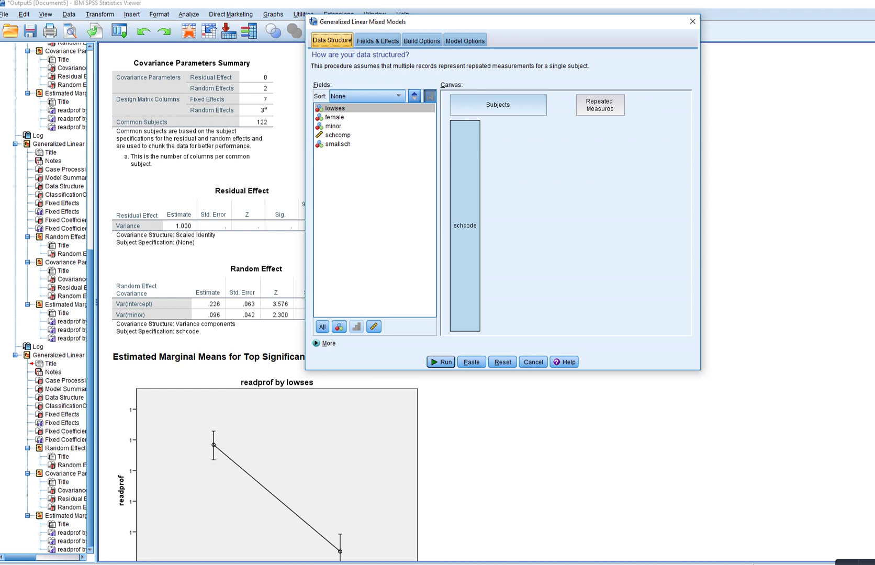
pyautogui.click(378, 41)
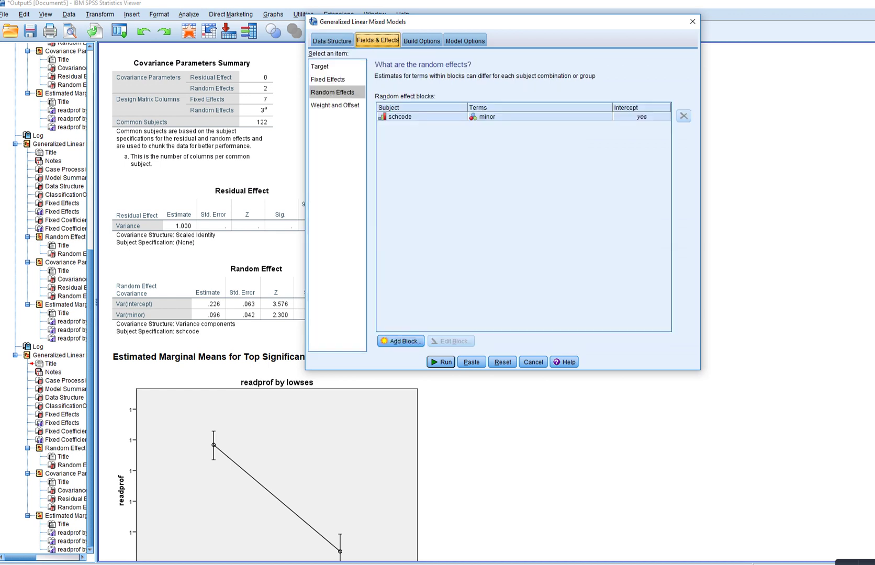
pyautogui.click(328, 80)
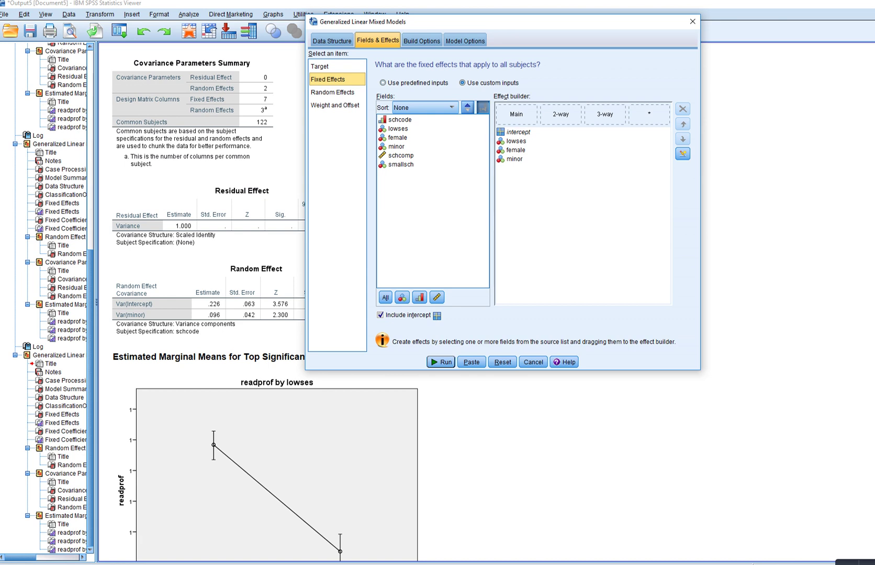
pyautogui.moveTo(400, 156); pyautogui.dragTo(518, 118)
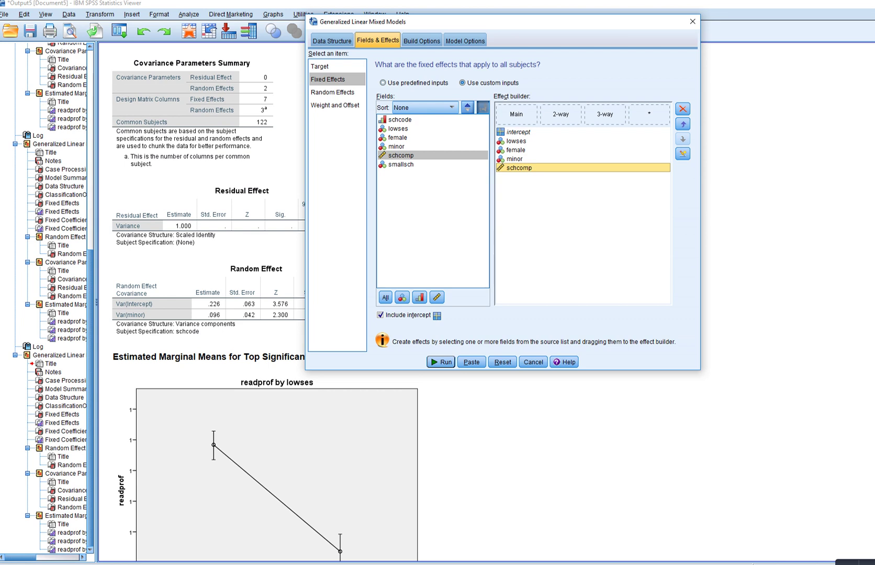
pyautogui.click(400, 164)
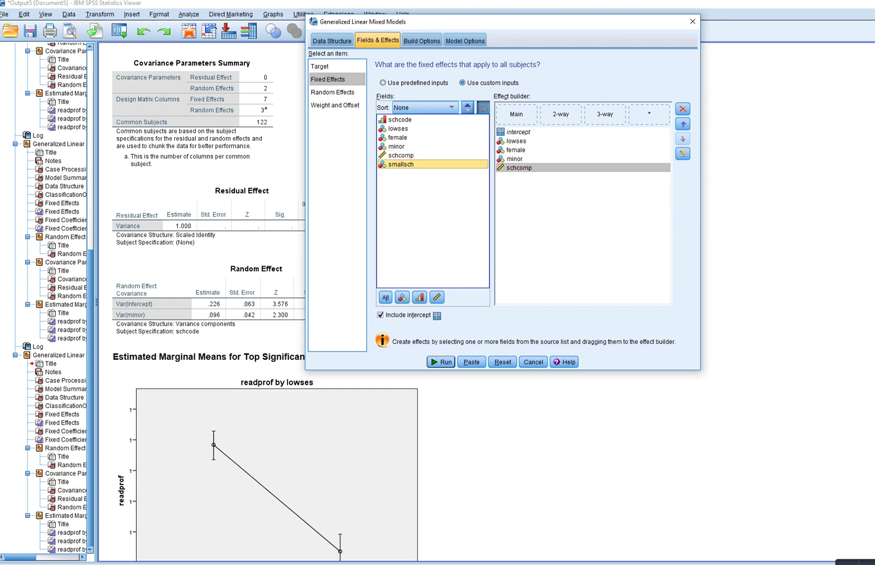
pyautogui.moveTo(400, 164); pyautogui.dragTo(515, 128)
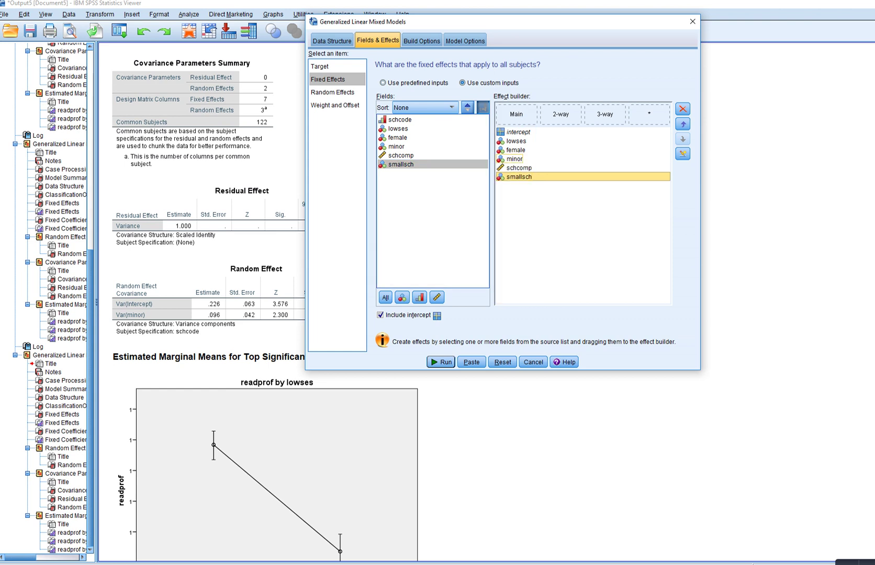
# Keep Variance component as the covariance type of the schcode random effect block, and run the model with the school-level predictors.
pyautogui.click(421, 41)
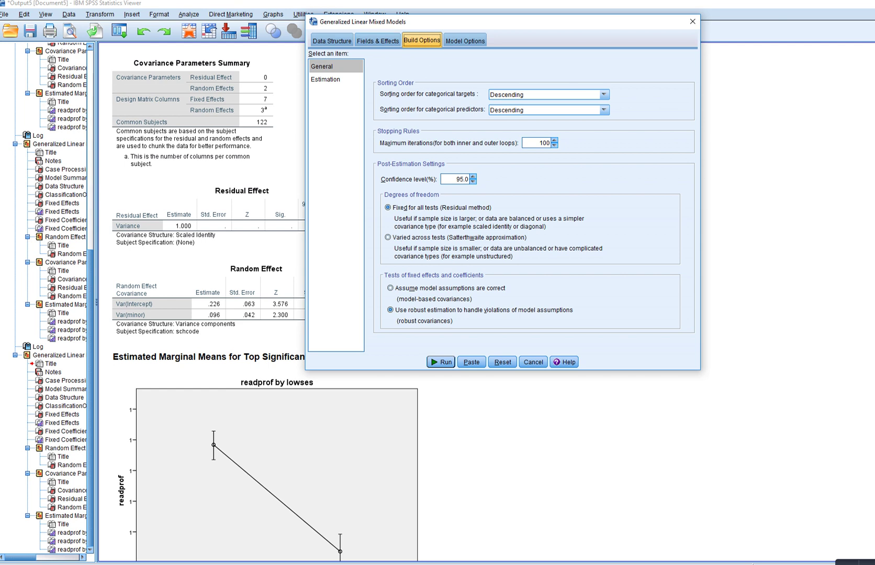
pyautogui.click(377, 41)
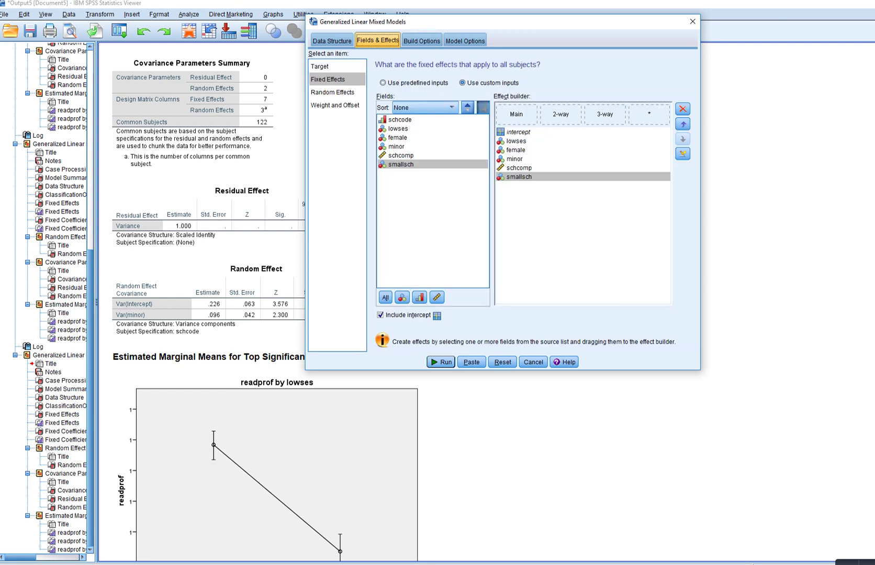
pyautogui.click(333, 93)
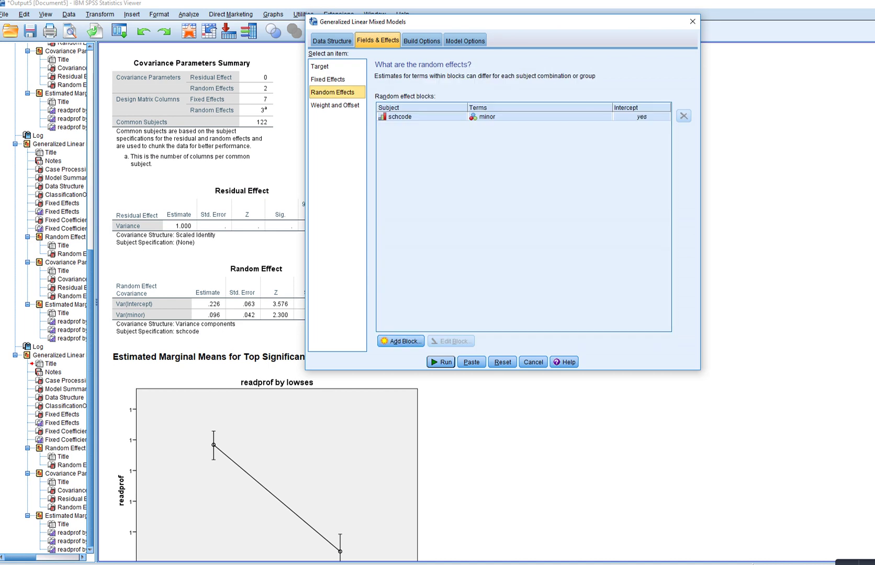
pyautogui.click(492, 117)
pyautogui.click(450, 341)
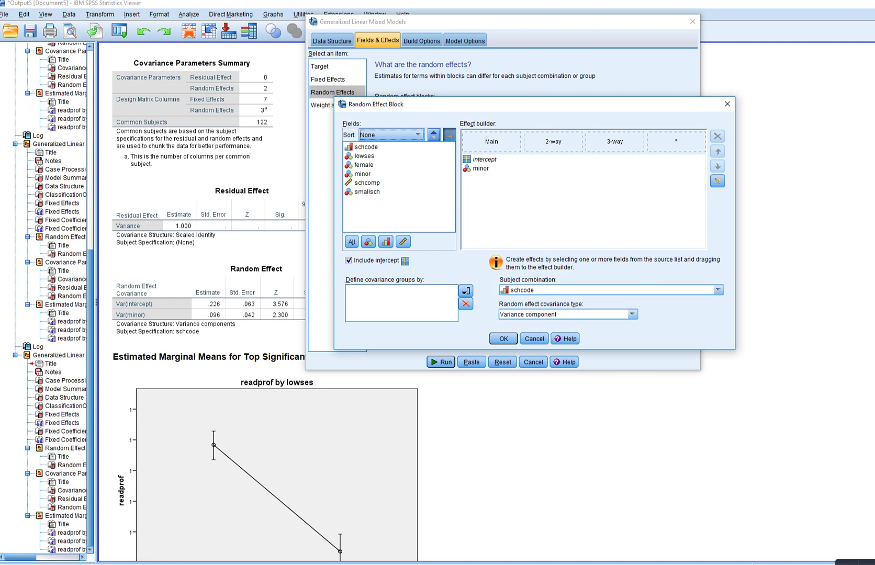
pyautogui.click(632, 315)
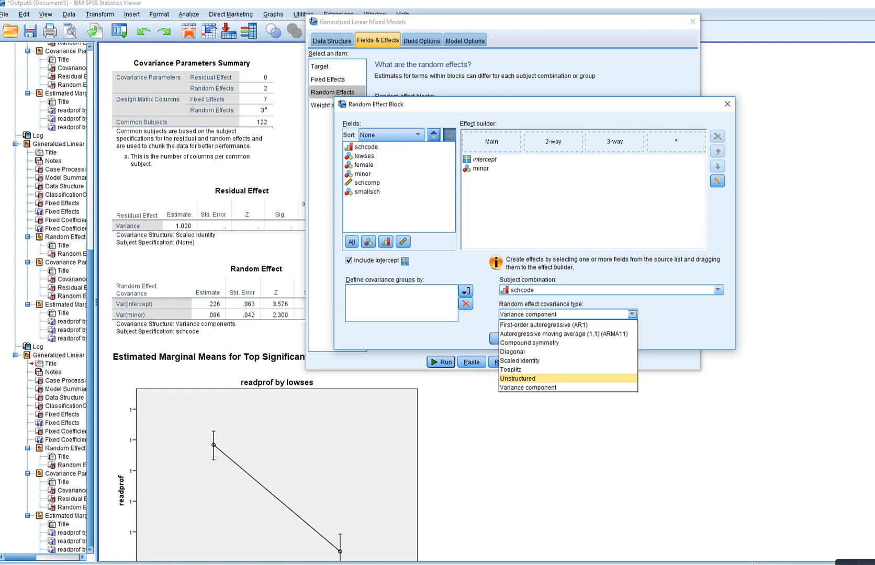
pyautogui.click(528, 388)
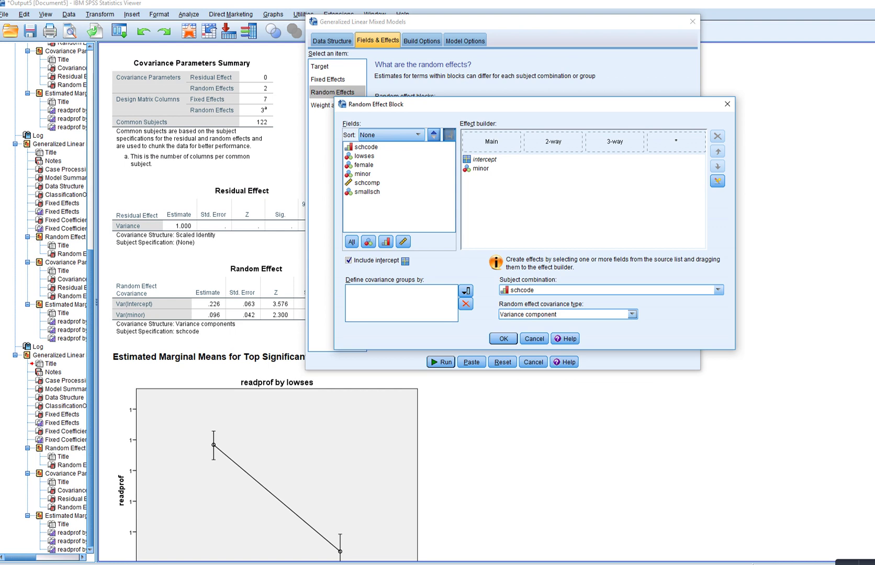
pyautogui.click(503, 338)
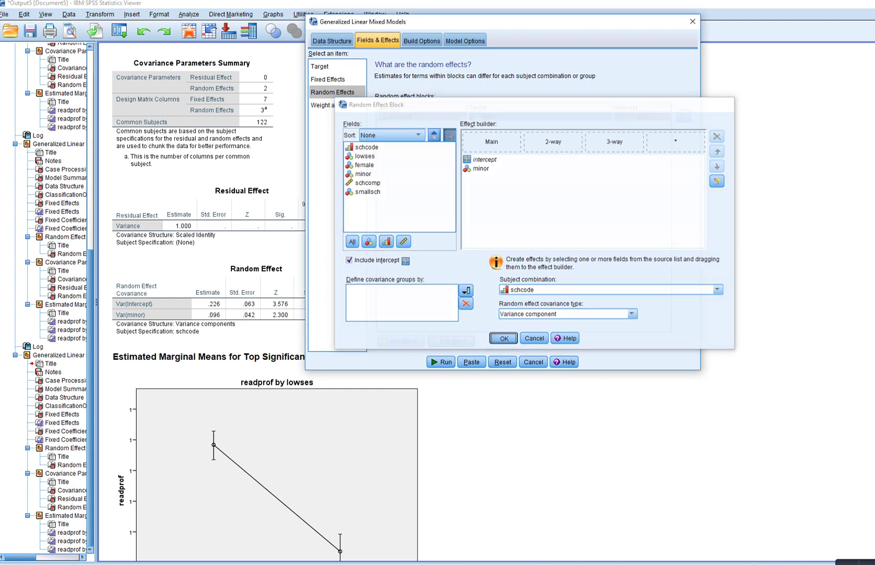
pyautogui.click(441, 362)
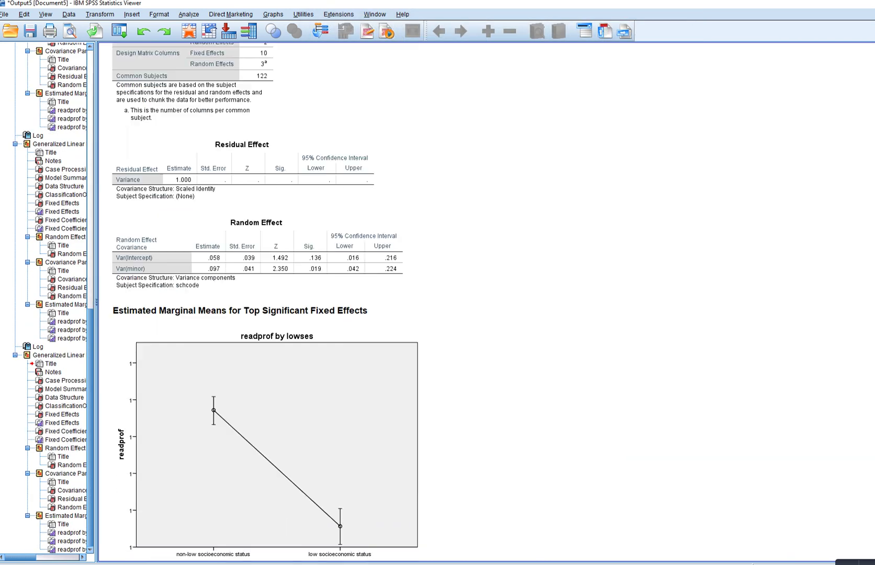
# Review the new output's model summary and fixed effects, and compare observed with predicted readprof categories in the Classification table.
pyautogui.scroll(20, 262, 304)
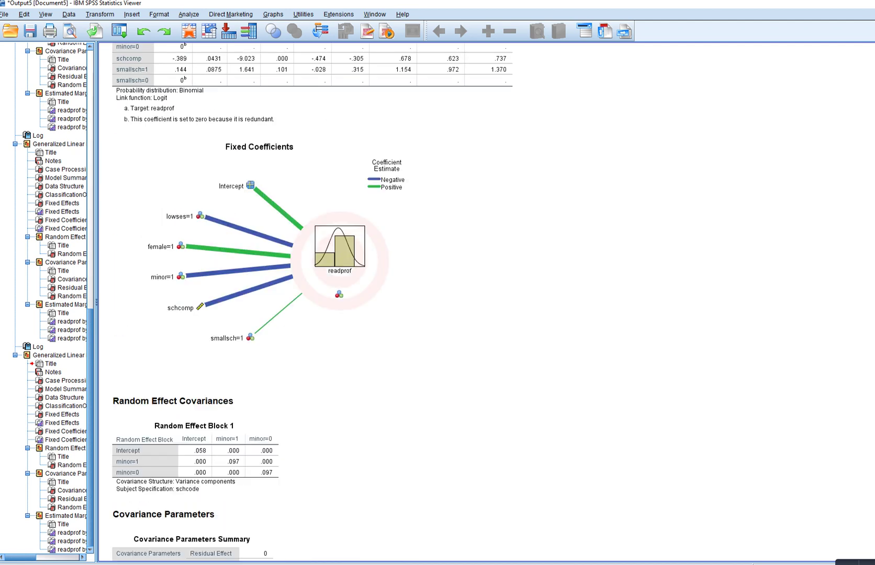
pyautogui.scroll(15, 262, 303)
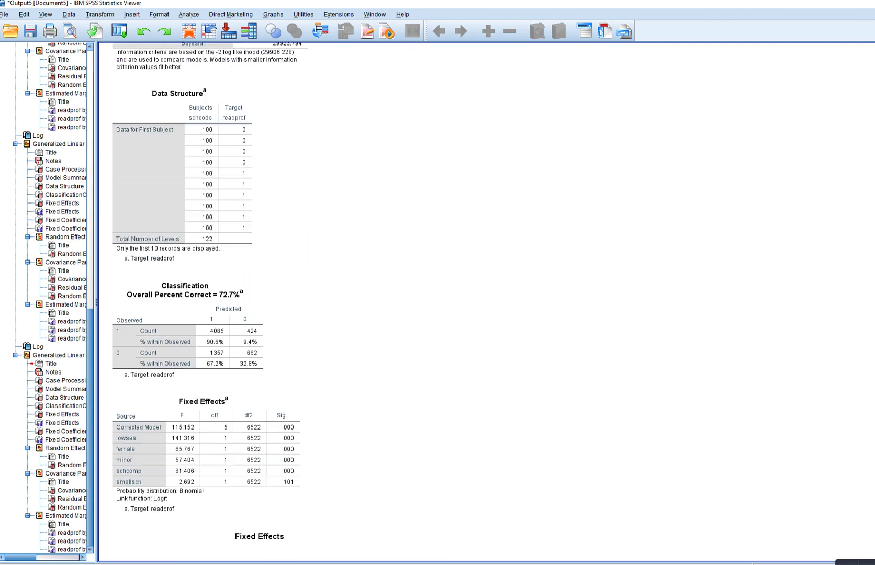
pyautogui.scroll(5, 209, 303)
pyautogui.scroll(-10, 209, 304)
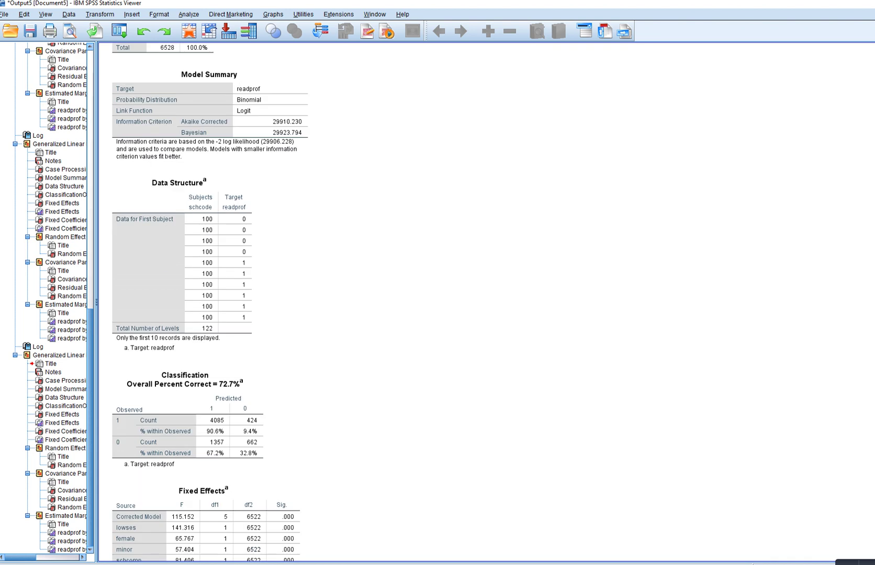
pyautogui.scroll(-3, 209, 304)
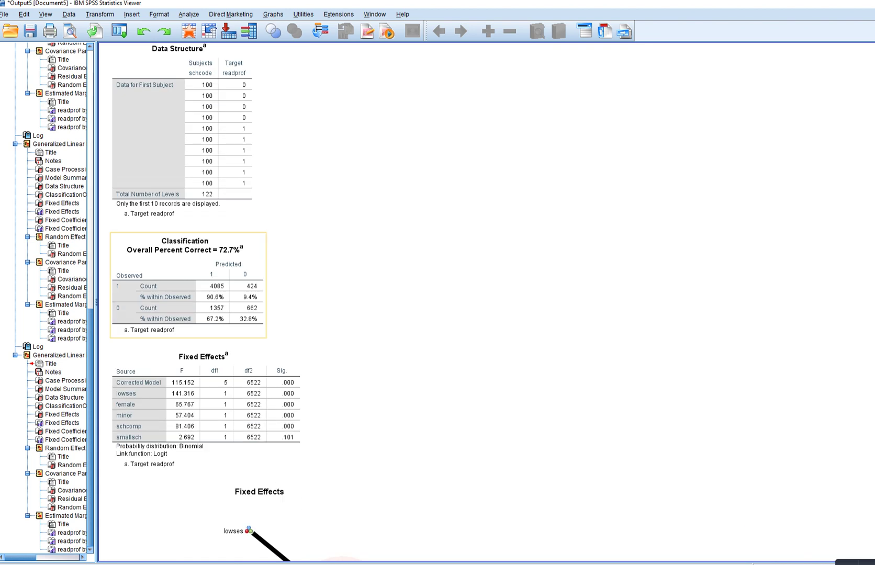
pyautogui.scroll(-4, 262, 303)
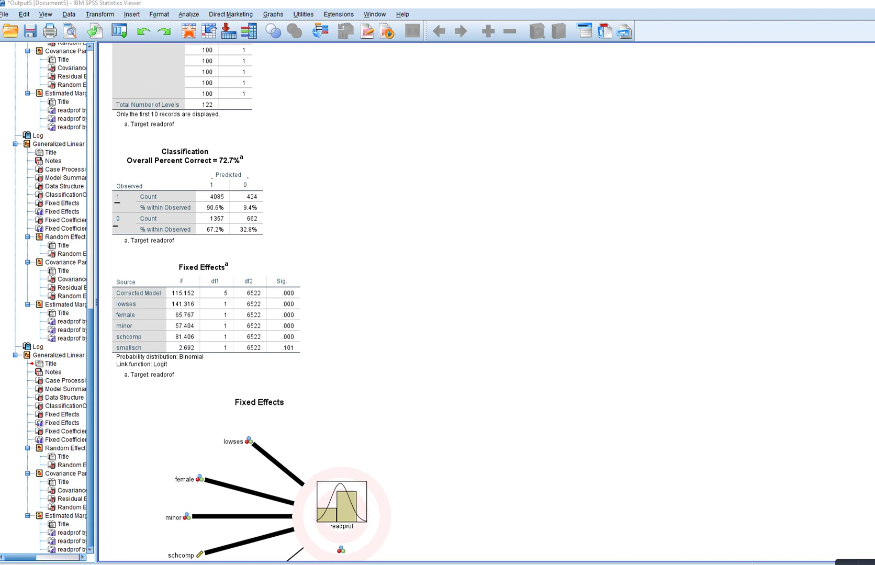
pyautogui.moveTo(226, 202)
pyautogui.mouseDown()
pyautogui.moveTo(209, 185)
pyautogui.moveTo(200, 203)
pyautogui.moveTo(246, 237)
pyautogui.moveTo(267, 220)
pyautogui.moveTo(230, 197)
pyautogui.moveTo(203, 236)
pyautogui.moveTo(271, 205)
pyautogui.moveTo(253, 185)
pyautogui.mouseUp()
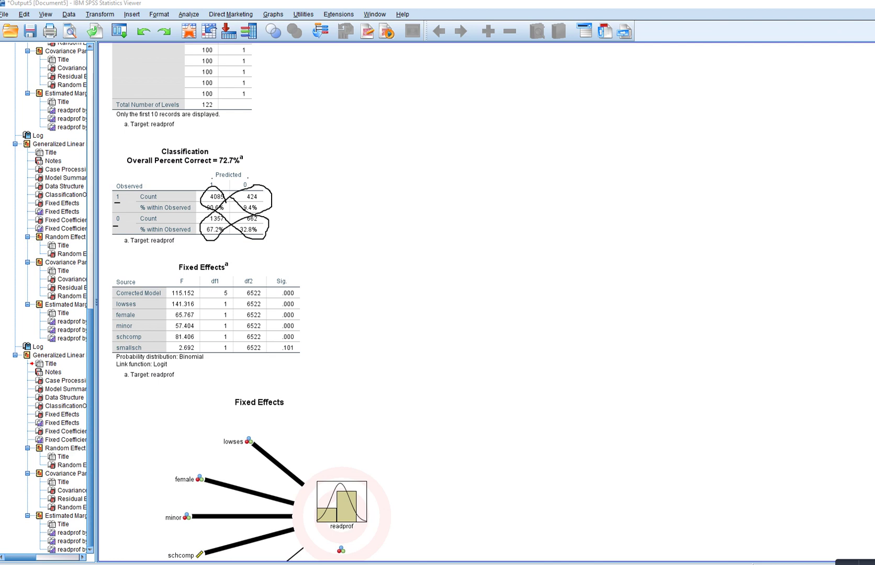
pyautogui.press('Escape')
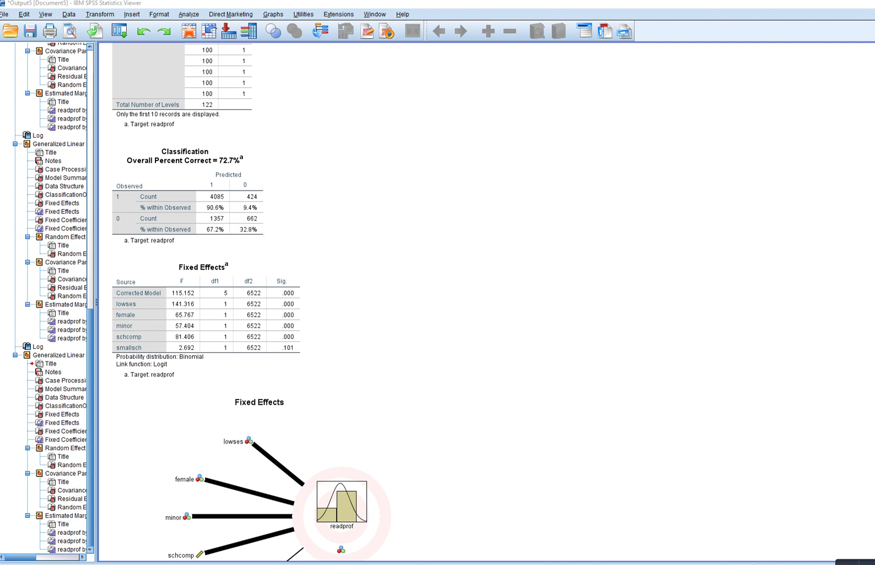
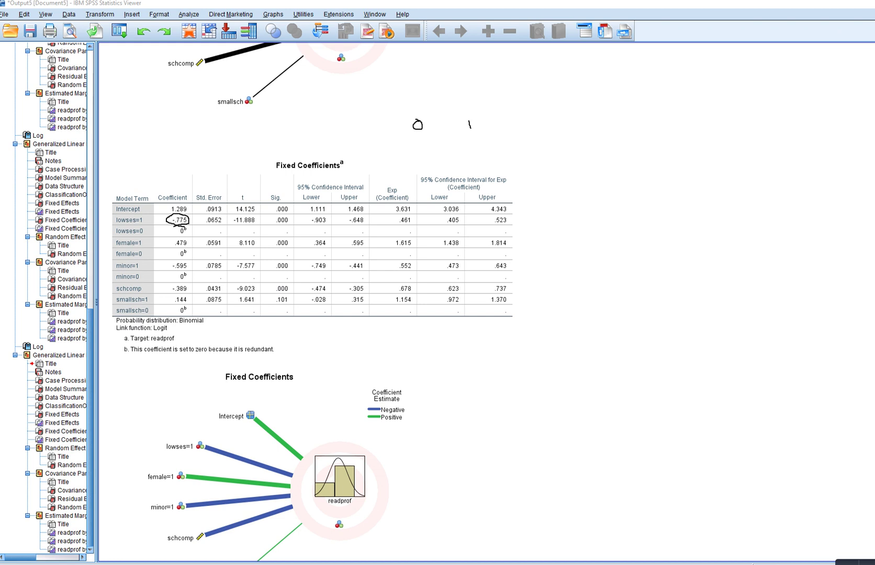
# Examine the coefficients of female and minor and the odds ratios of female, minor and lowses in the Fixed Coefficients table.
pyautogui.moveTo(174, 247)
pyautogui.mouseDown()
pyautogui.moveTo(184, 246)
pyautogui.moveTo(180, 237)
pyautogui.moveTo(171, 245)
pyautogui.mouseUp()
pyautogui.moveTo(414, 236)
pyautogui.mouseDown()
pyautogui.moveTo(405, 236)
pyautogui.moveTo(413, 256)
pyautogui.moveTo(419, 240)
pyautogui.mouseUp()
pyautogui.moveTo(178, 271)
pyautogui.mouseDown()
pyautogui.moveTo(190, 265)
pyautogui.moveTo(172, 260)
pyautogui.moveTo(179, 273)
pyautogui.mouseUp()
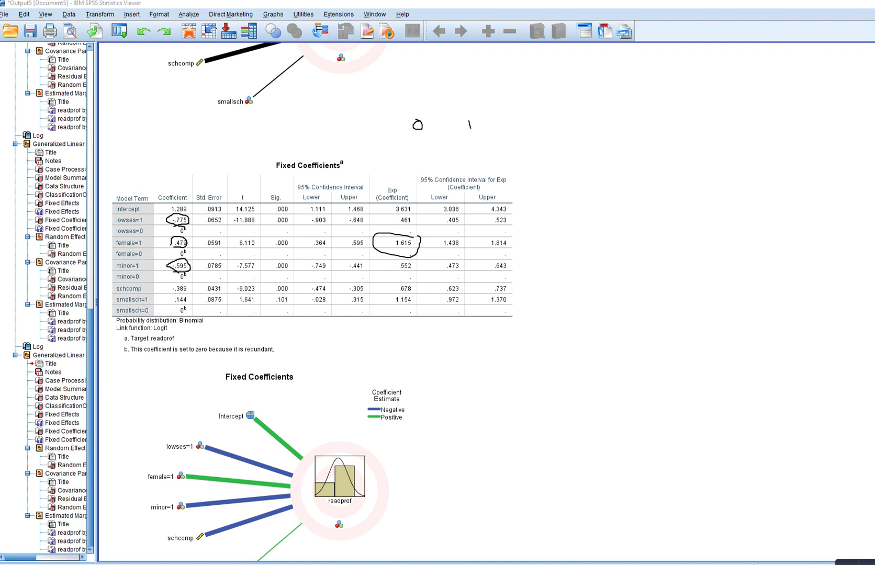
pyautogui.moveTo(412, 258)
pyautogui.mouseDown()
pyautogui.moveTo(386, 264)
pyautogui.moveTo(416, 260)
pyautogui.mouseUp()
pyautogui.moveTo(399, 224)
pyautogui.mouseDown()
pyautogui.moveTo(420, 226)
pyautogui.moveTo(392, 220)
pyautogui.mouseUp()
# Examine the coefficients and odds ratios of the school-level predictors schcomp and smallsch, including the significance of schcomp.
pyautogui.moveTo(182, 281)
pyautogui.mouseDown()
pyautogui.moveTo(168, 291)
pyautogui.moveTo(188, 293)
pyautogui.moveTo(191, 285)
pyautogui.mouseUp()
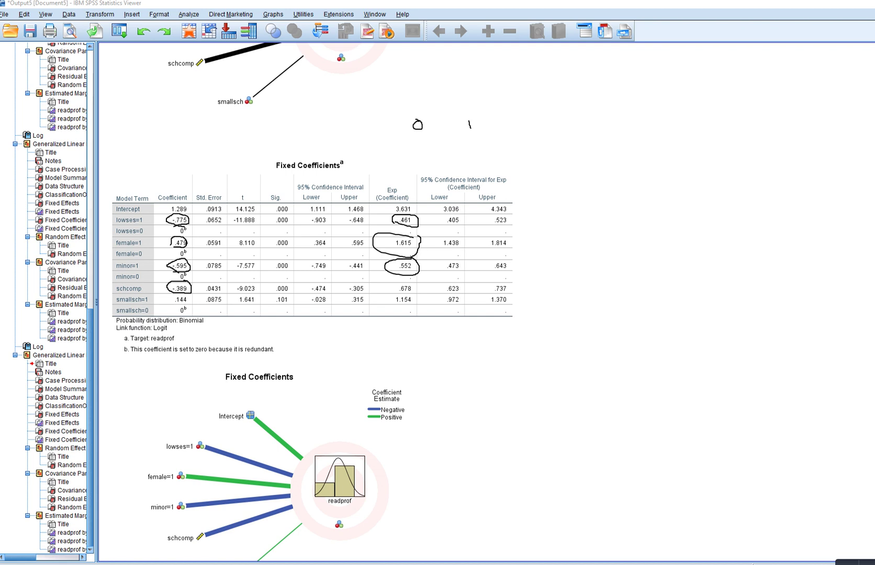
pyautogui.moveTo(289, 283)
pyautogui.mouseDown()
pyautogui.moveTo(272, 287)
pyautogui.moveTo(287, 295)
pyautogui.moveTo(293, 283)
pyautogui.mouseUp()
pyautogui.moveTo(414, 280)
pyautogui.mouseDown()
pyautogui.moveTo(397, 279)
pyautogui.moveTo(402, 293)
pyautogui.moveTo(411, 280)
pyautogui.mouseUp()
pyautogui.moveTo(117, 309); pyautogui.dragTo(189, 311)
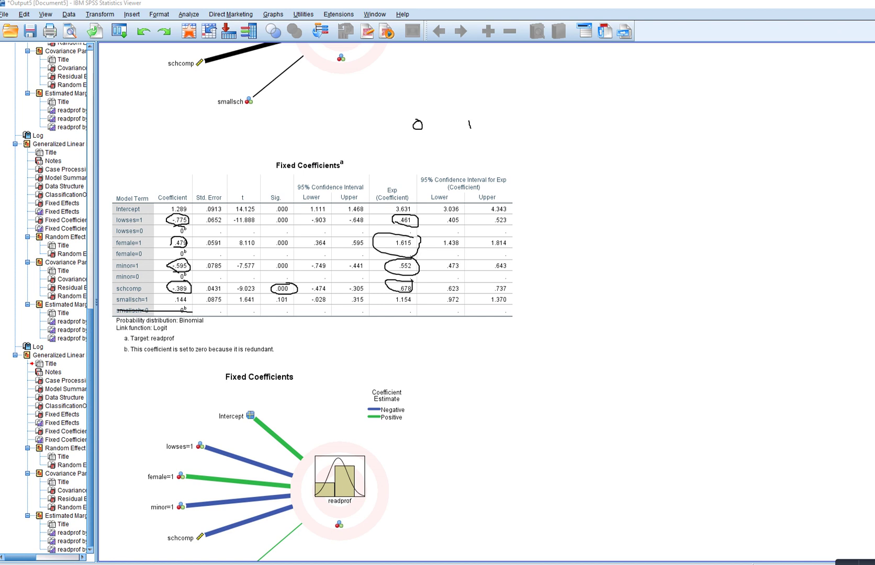
pyautogui.moveTo(172, 306)
pyautogui.mouseDown()
pyautogui.moveTo(188, 307)
pyautogui.moveTo(194, 291)
pyautogui.moveTo(171, 291)
pyautogui.moveTo(168, 305)
pyautogui.mouseUp()
pyautogui.moveTo(407, 291)
pyautogui.mouseDown()
pyautogui.moveTo(385, 293)
pyautogui.moveTo(408, 305)
pyautogui.moveTo(413, 291)
pyautogui.mouseUp()
# Check the significance of lowses, female, minor and smallsch in the Fixed Coefficients table, and clear the annotations.
pyautogui.moveTo(289, 214)
pyautogui.mouseDown()
pyautogui.moveTo(276, 215)
pyautogui.moveTo(272, 228)
pyautogui.moveTo(291, 222)
pyautogui.moveTo(289, 213)
pyautogui.moveTo(271, 251)
pyautogui.moveTo(295, 240)
pyautogui.moveTo(283, 234)
pyautogui.moveTo(275, 257)
pyautogui.moveTo(294, 273)
pyautogui.moveTo(281, 255)
pyautogui.mouseUp()
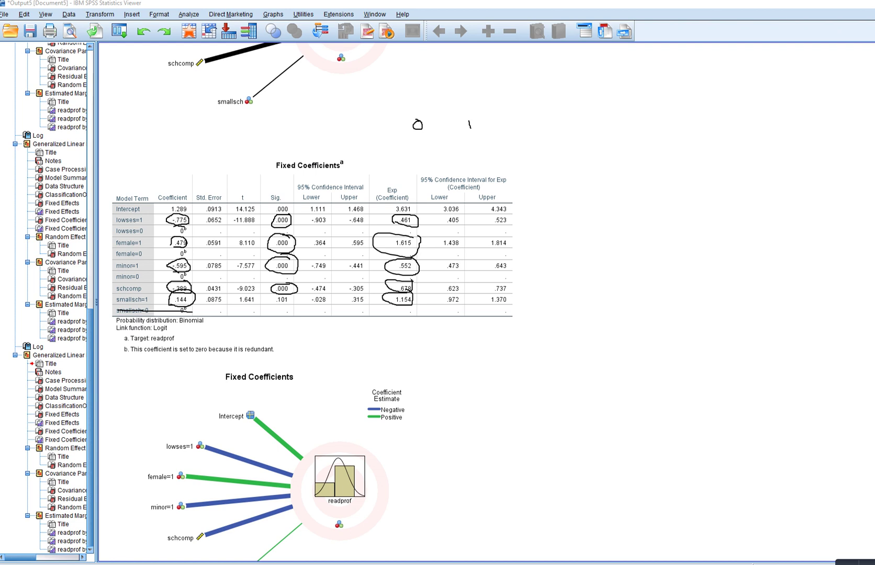
pyautogui.moveTo(296, 217); pyautogui.dragTo(302, 264)
pyautogui.moveTo(292, 305)
pyautogui.mouseDown()
pyautogui.moveTo(261, 305)
pyautogui.moveTo(289, 299)
pyautogui.mouseUp()
pyautogui.moveTo(151, 343); pyautogui.dragTo(164, 343)
pyautogui.press('Escape')
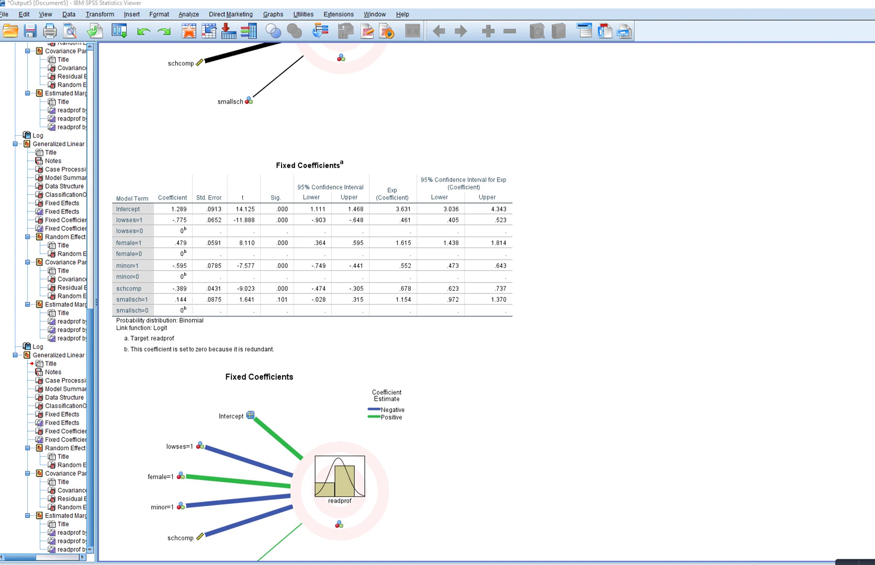
# Examine the estimates and significance of Var(Intercept) and Var(minor) in the new model's Random Effect table.
pyautogui.scroll(-15, 309, 301)
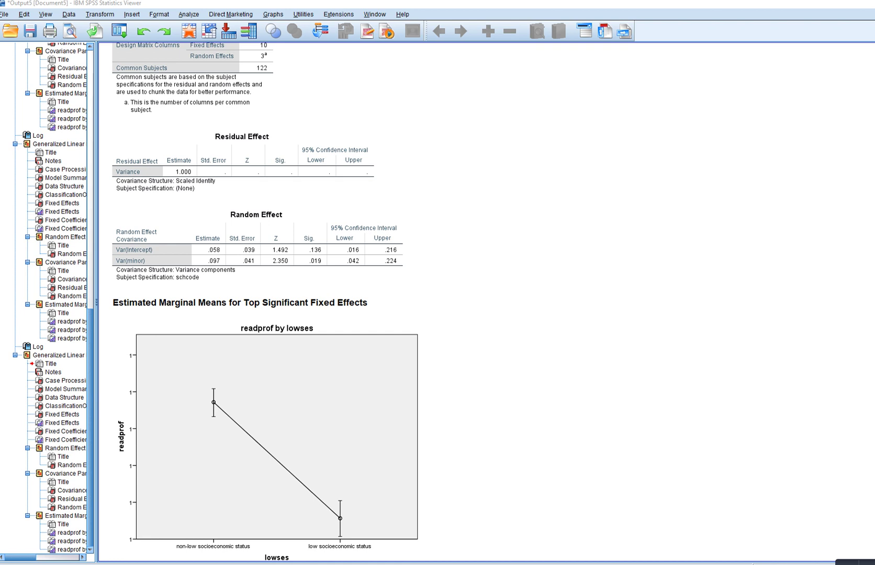
pyautogui.moveTo(207, 256)
pyautogui.mouseDown()
pyautogui.moveTo(226, 249)
pyautogui.moveTo(199, 244)
pyautogui.moveTo(208, 256)
pyautogui.mouseUp()
pyautogui.moveTo(308, 255)
pyautogui.mouseDown()
pyautogui.moveTo(327, 245)
pyautogui.moveTo(308, 242)
pyautogui.moveTo(305, 256)
pyautogui.mouseUp()
pyautogui.moveTo(204, 268)
pyautogui.mouseDown()
pyautogui.moveTo(231, 262)
pyautogui.moveTo(203, 257)
pyautogui.moveTo(212, 271)
pyautogui.mouseUp()
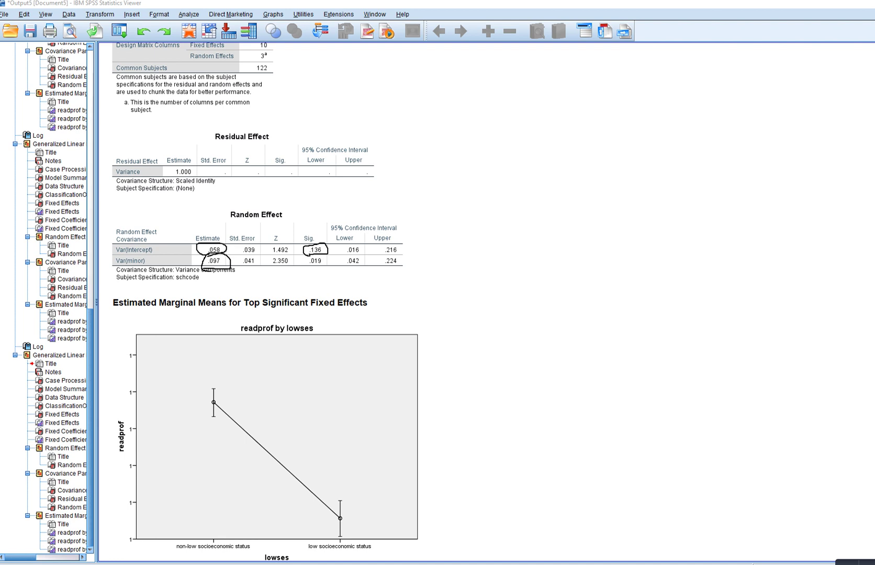
pyautogui.moveTo(303, 264)
pyautogui.mouseDown()
pyautogui.moveTo(326, 265)
pyautogui.moveTo(308, 255)
pyautogui.moveTo(304, 268)
pyautogui.mouseUp()
pyautogui.press('Escape')
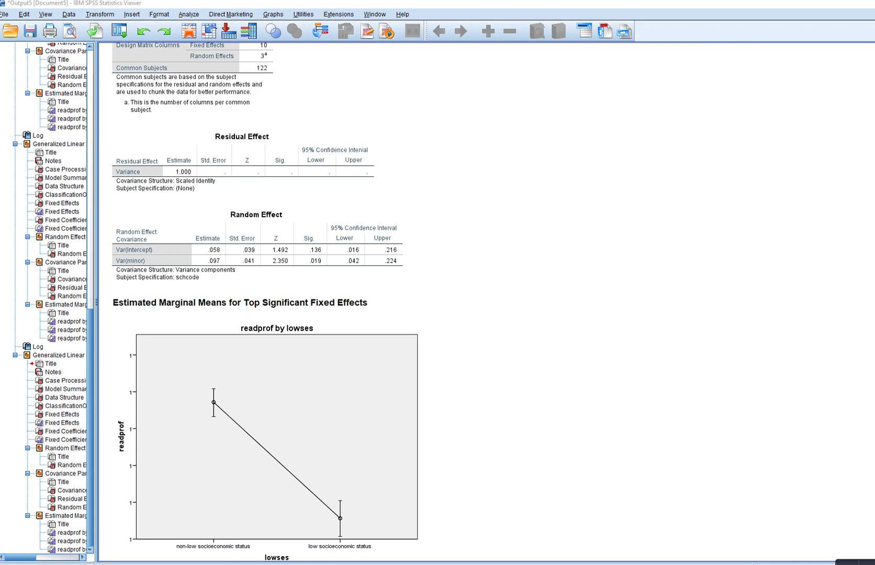